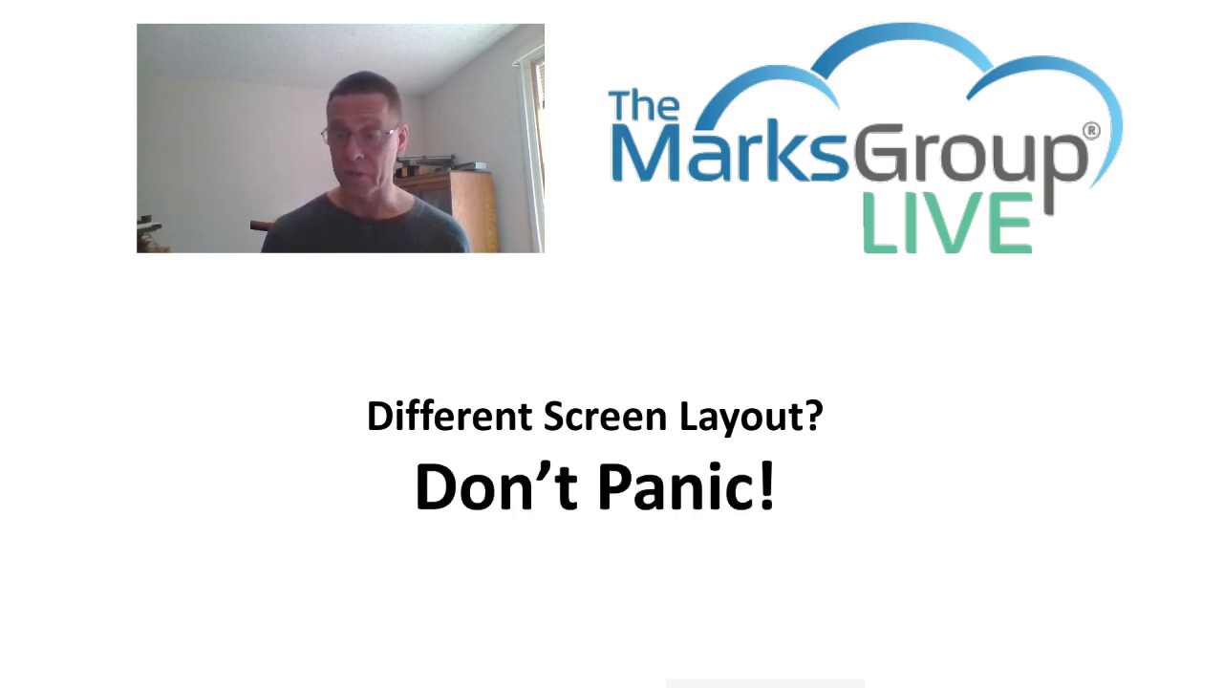
key(Right)
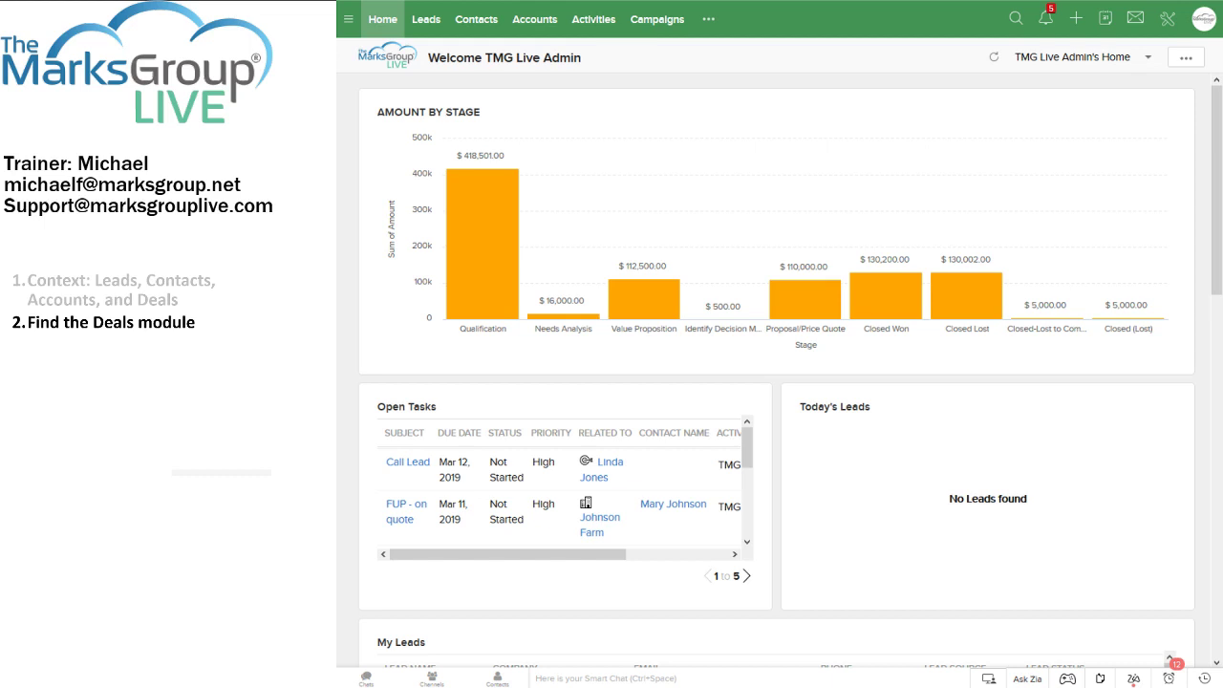
Find the Deals module by searching the modules for "deal" and open it
click(709, 20)
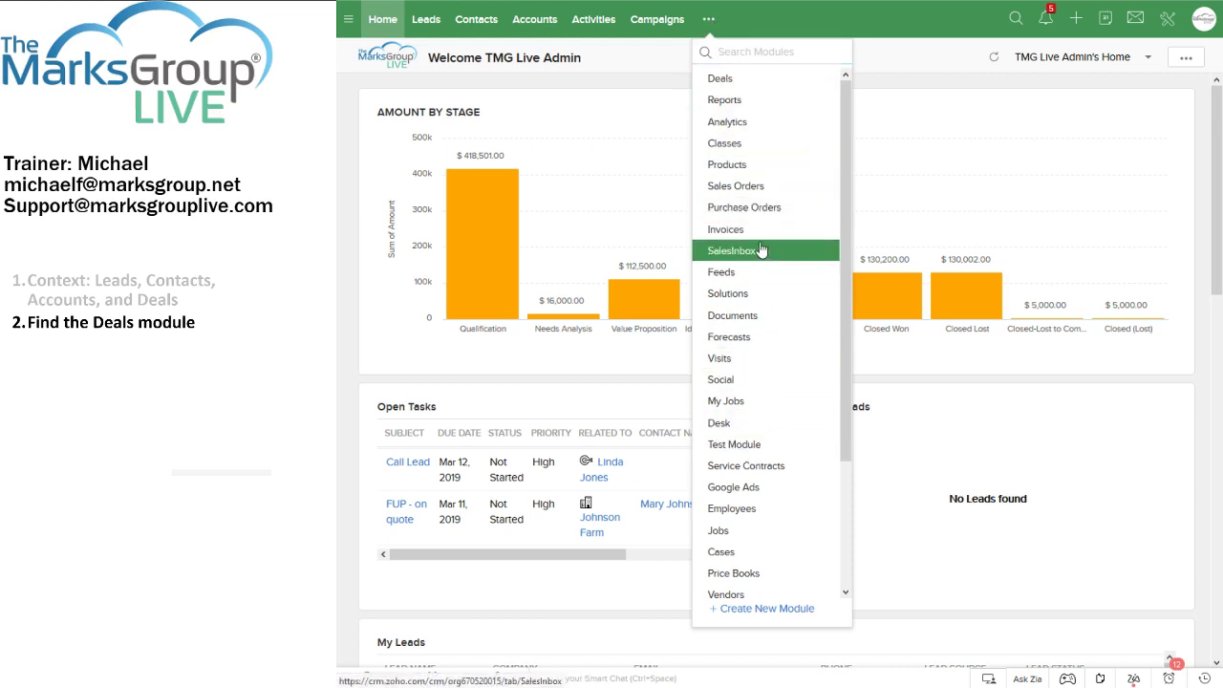
click(748, 54)
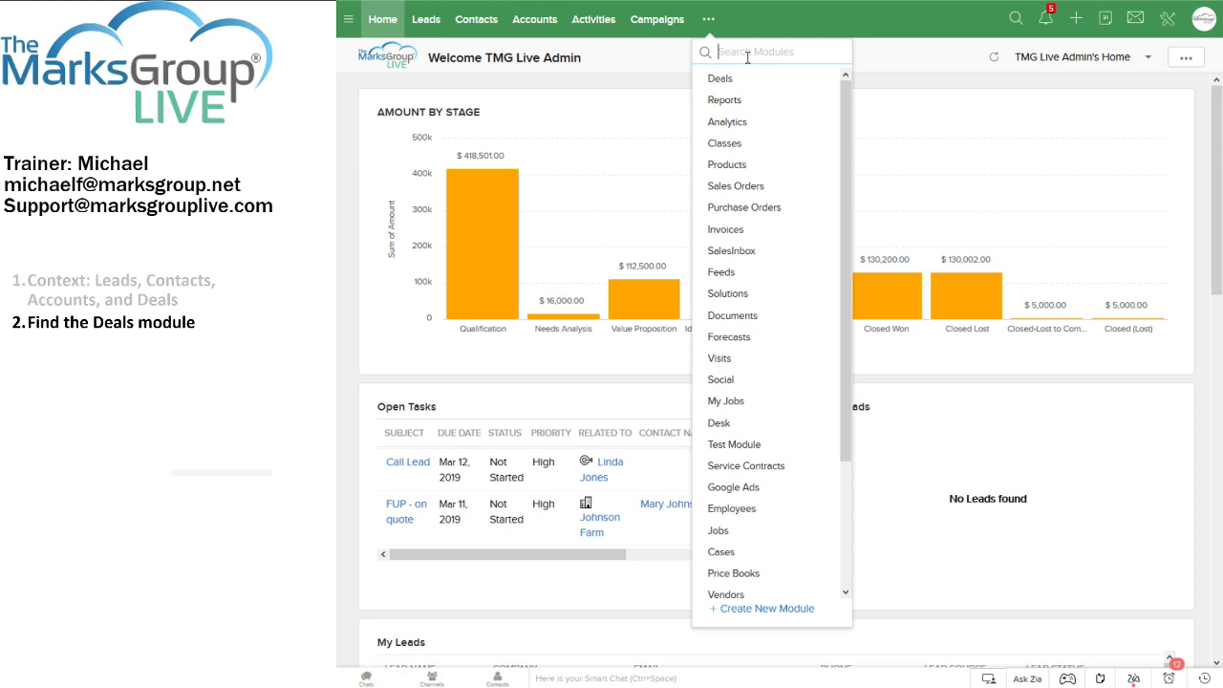
text(deal)
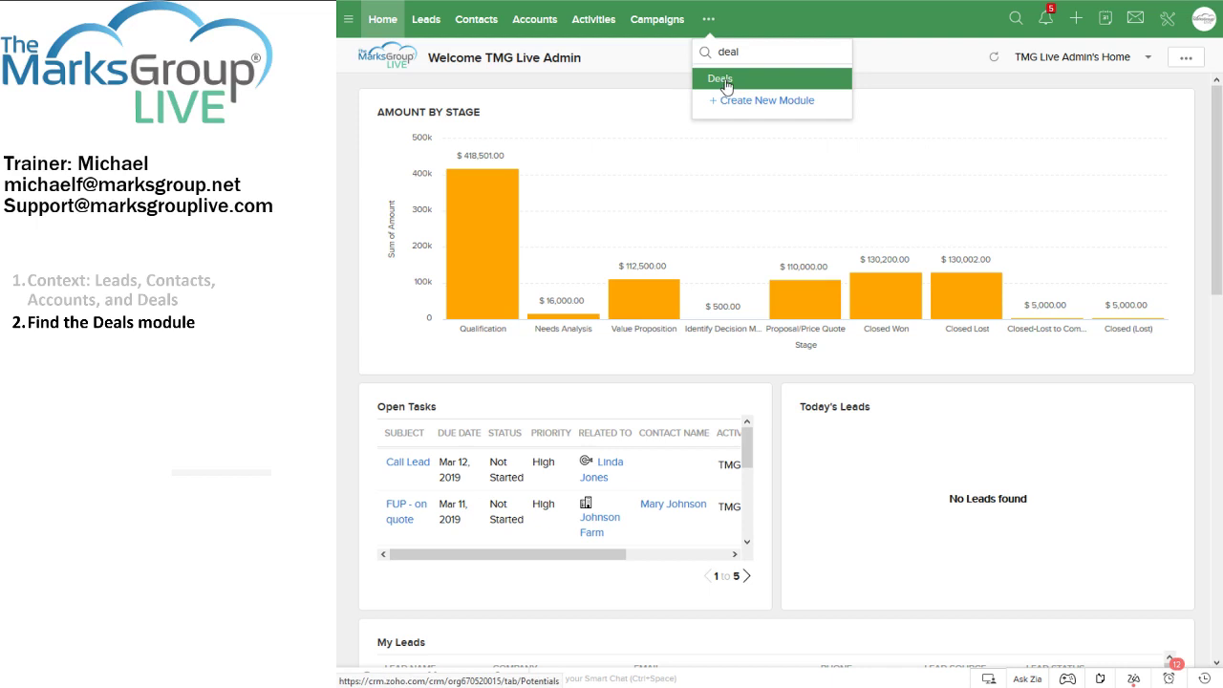
click(726, 86)
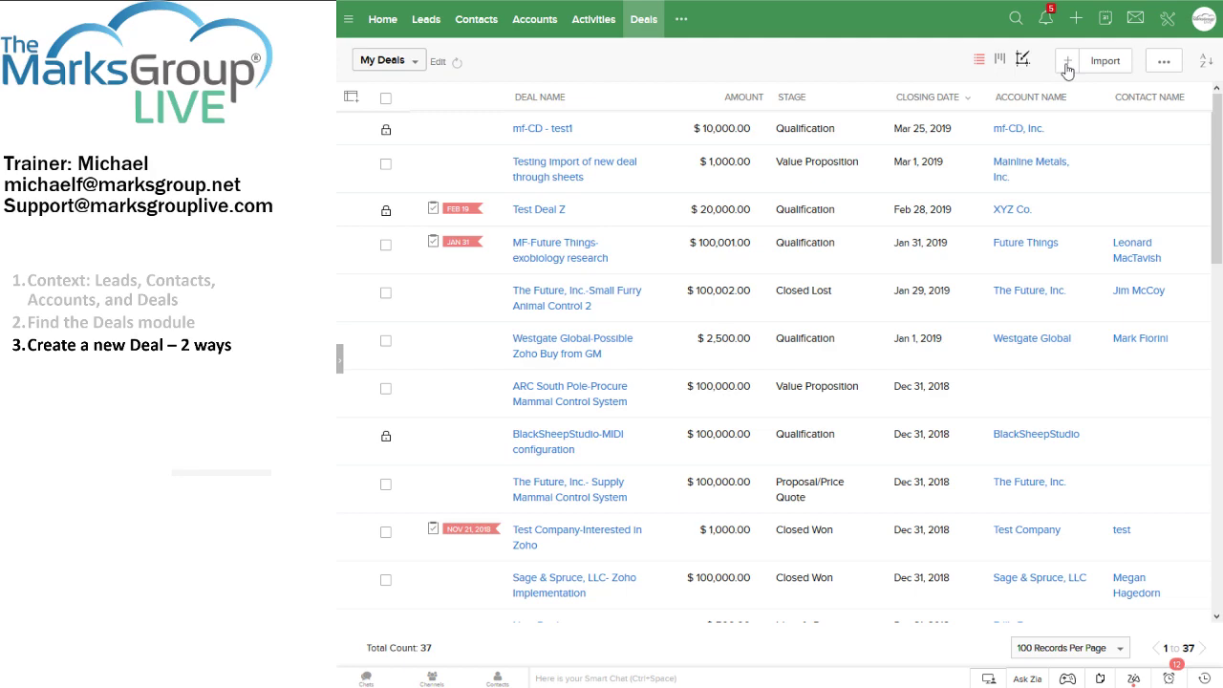
Open a blank deal form from the Deals list and again from the global create list, cancelling each
click(1067, 63)
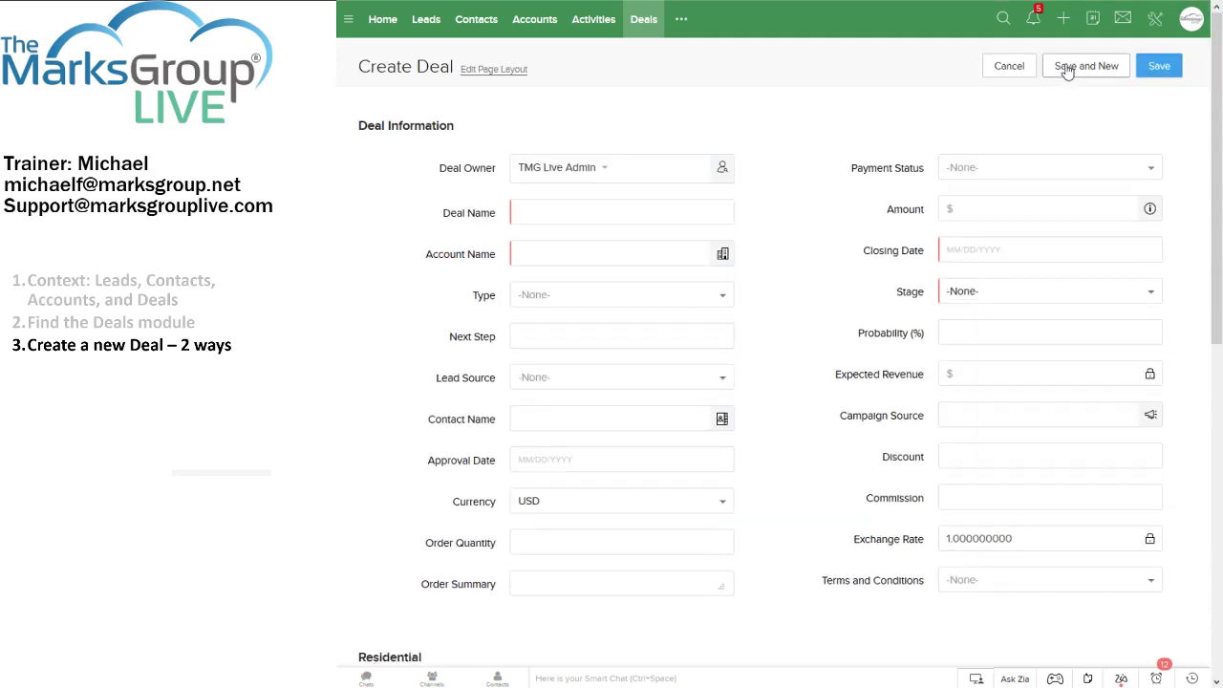
click(1010, 70)
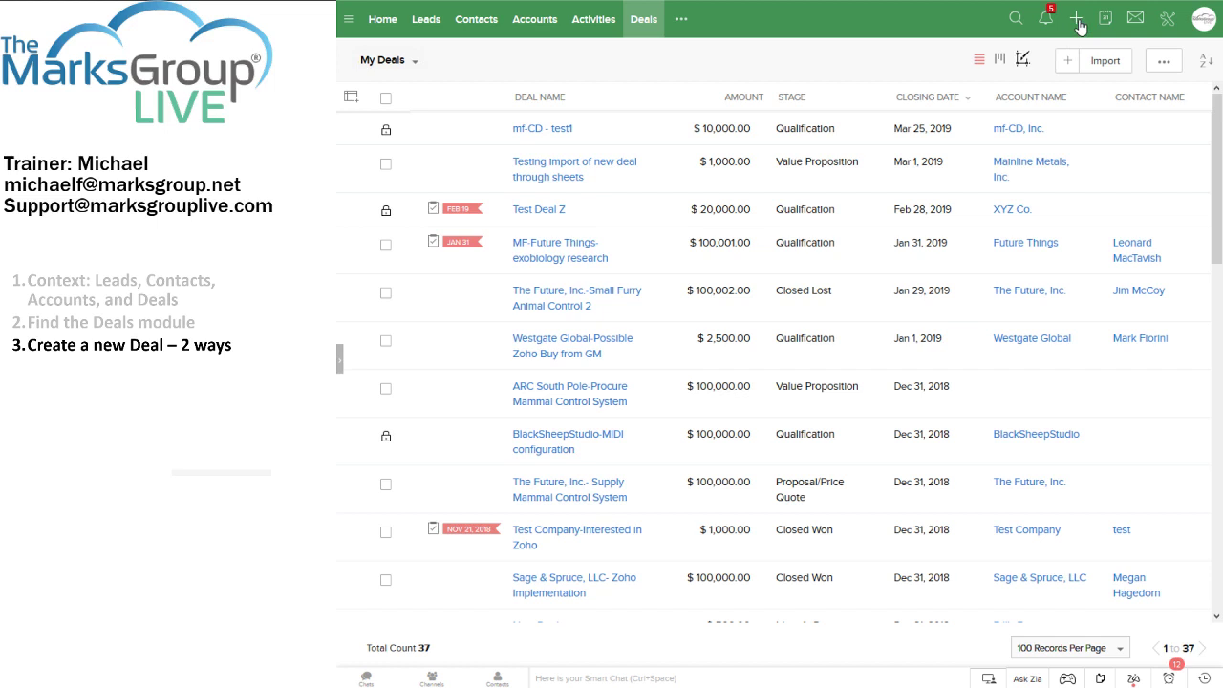
click(1078, 23)
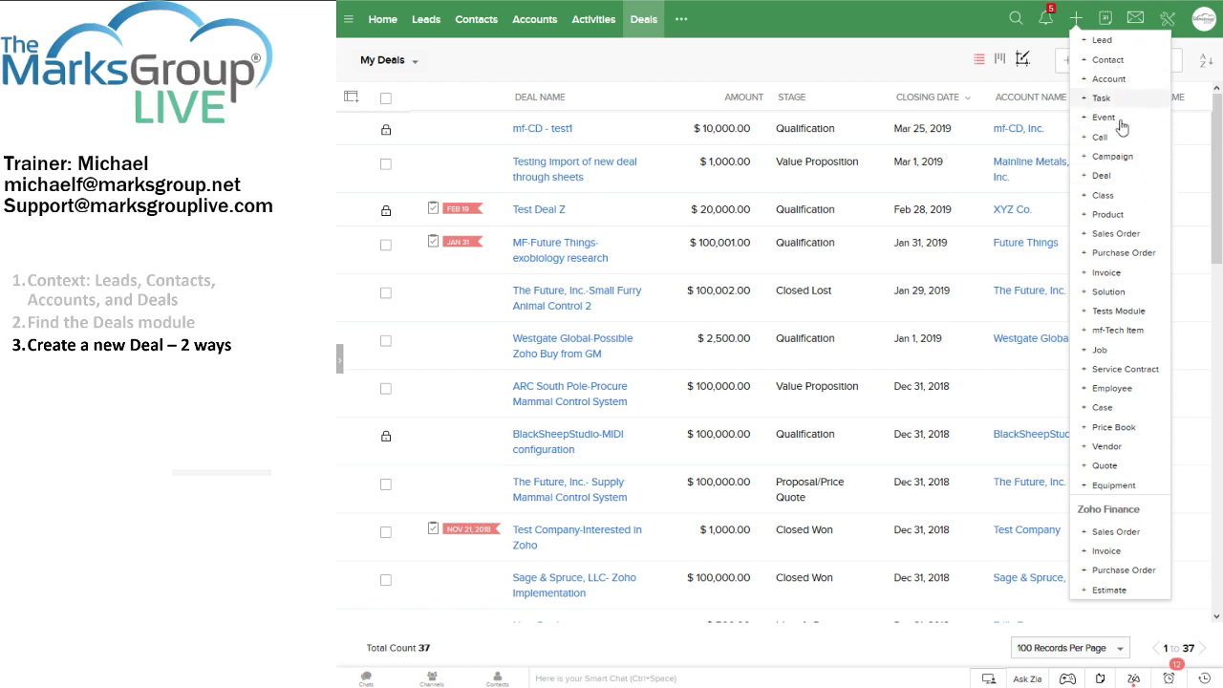
click(1078, 19)
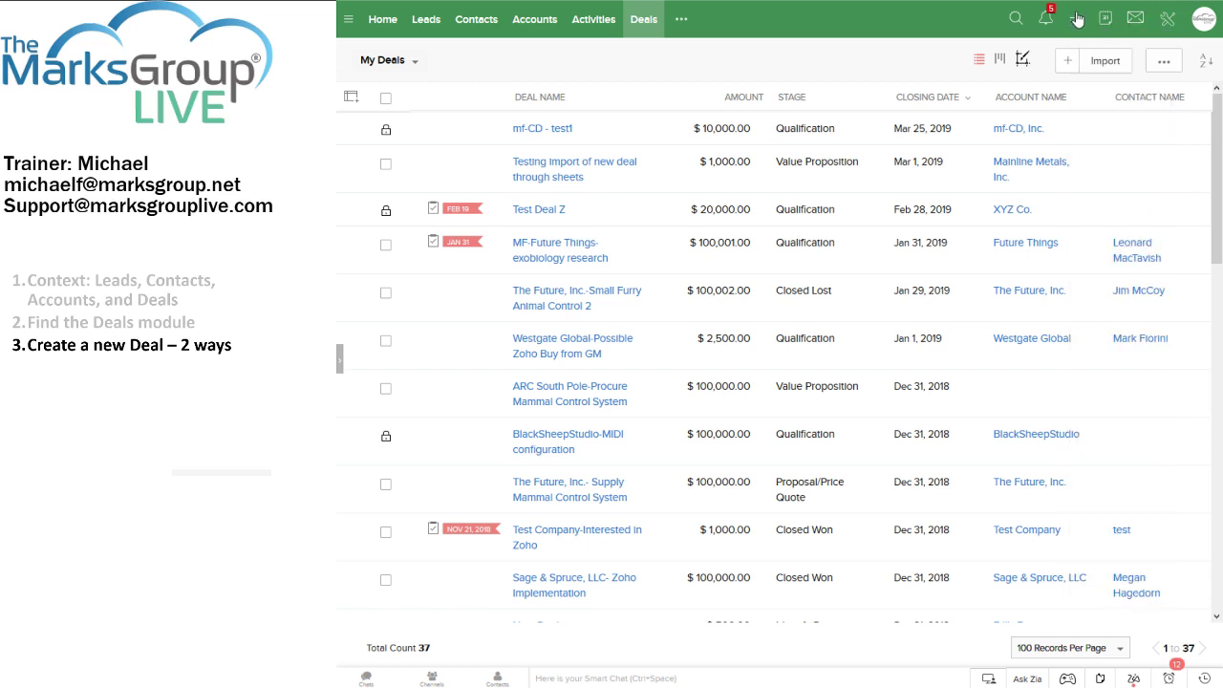
click(1078, 19)
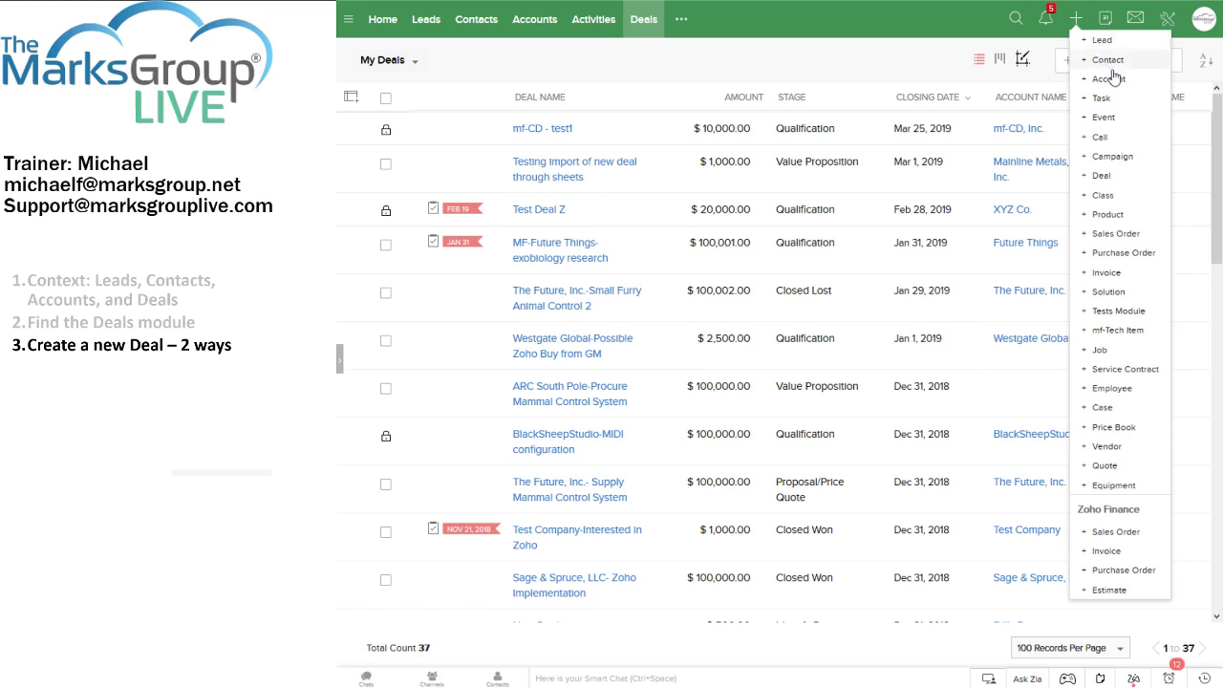
click(1107, 181)
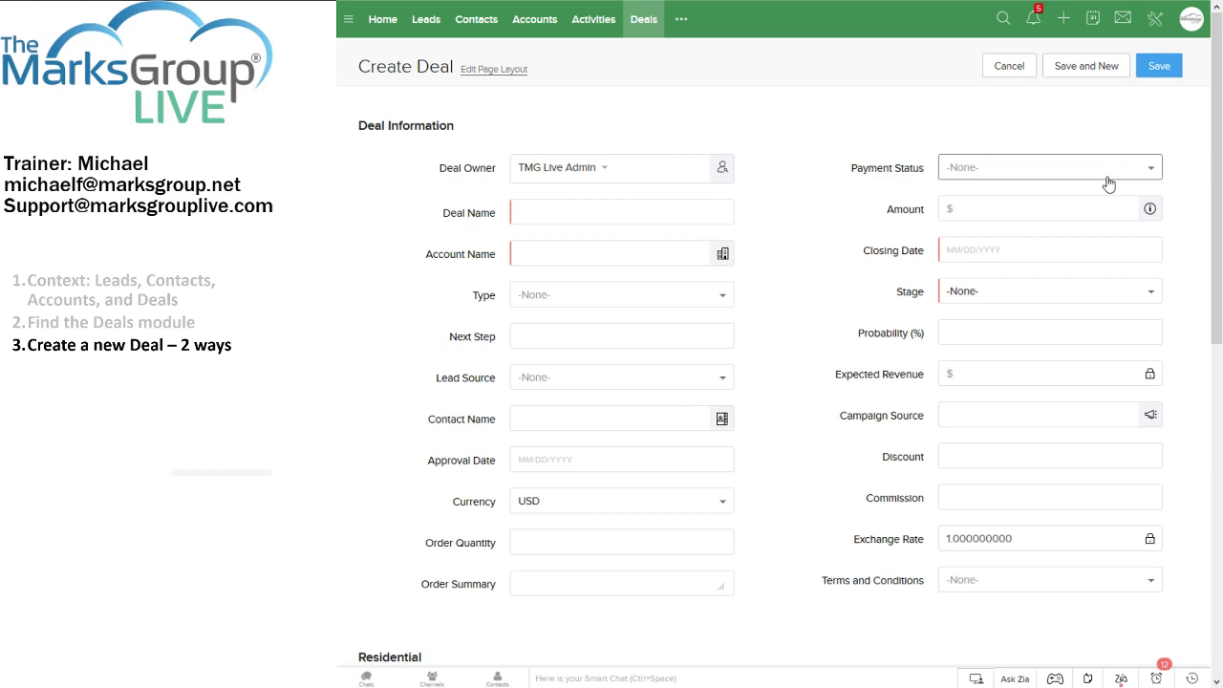
click(1017, 67)
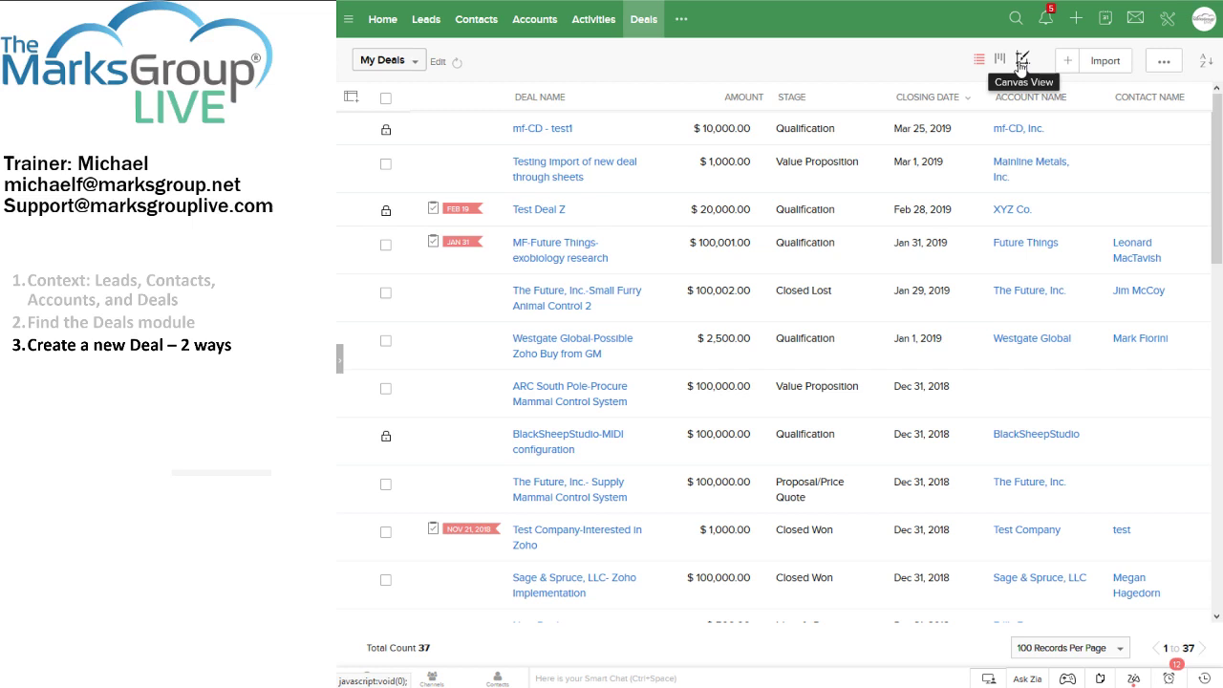
Go to the Leads module and display My Leads in list view
click(423, 21)
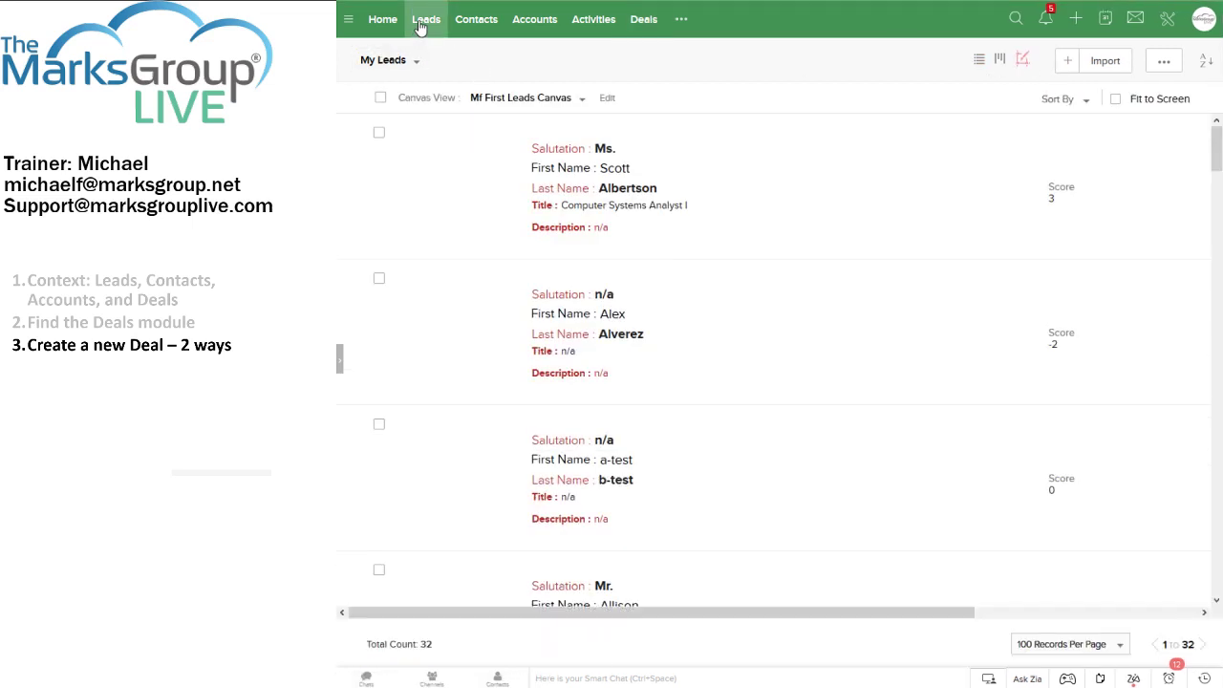
click(401, 61)
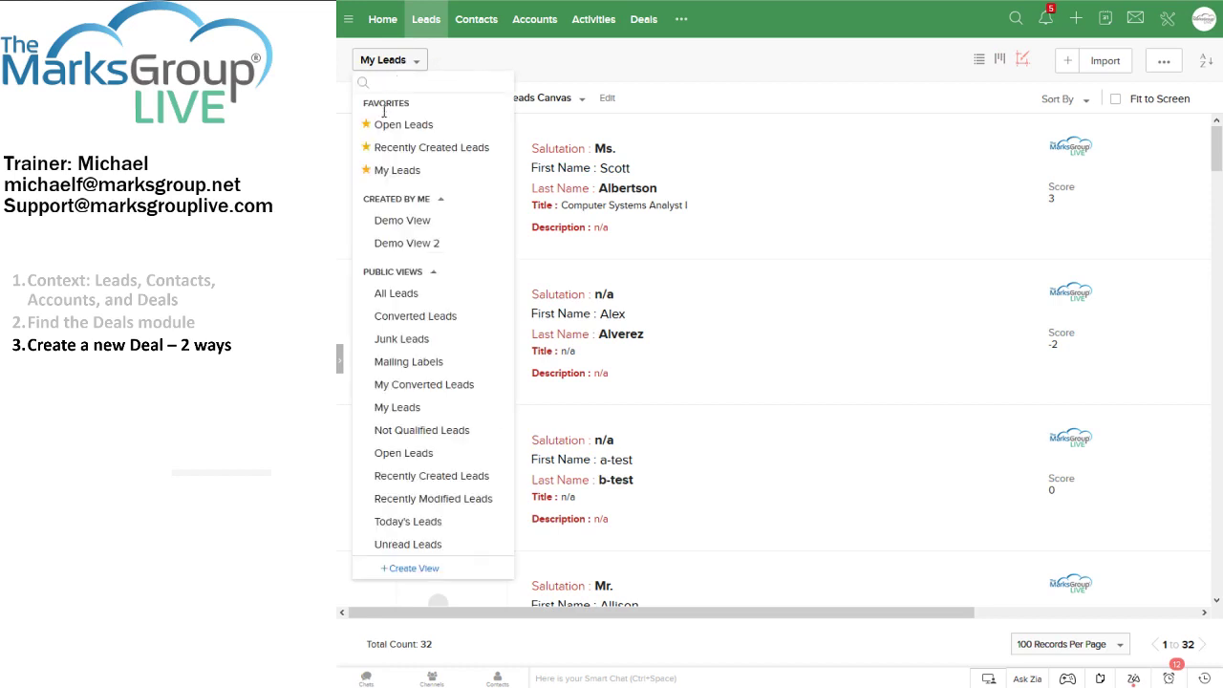
click(482, 69)
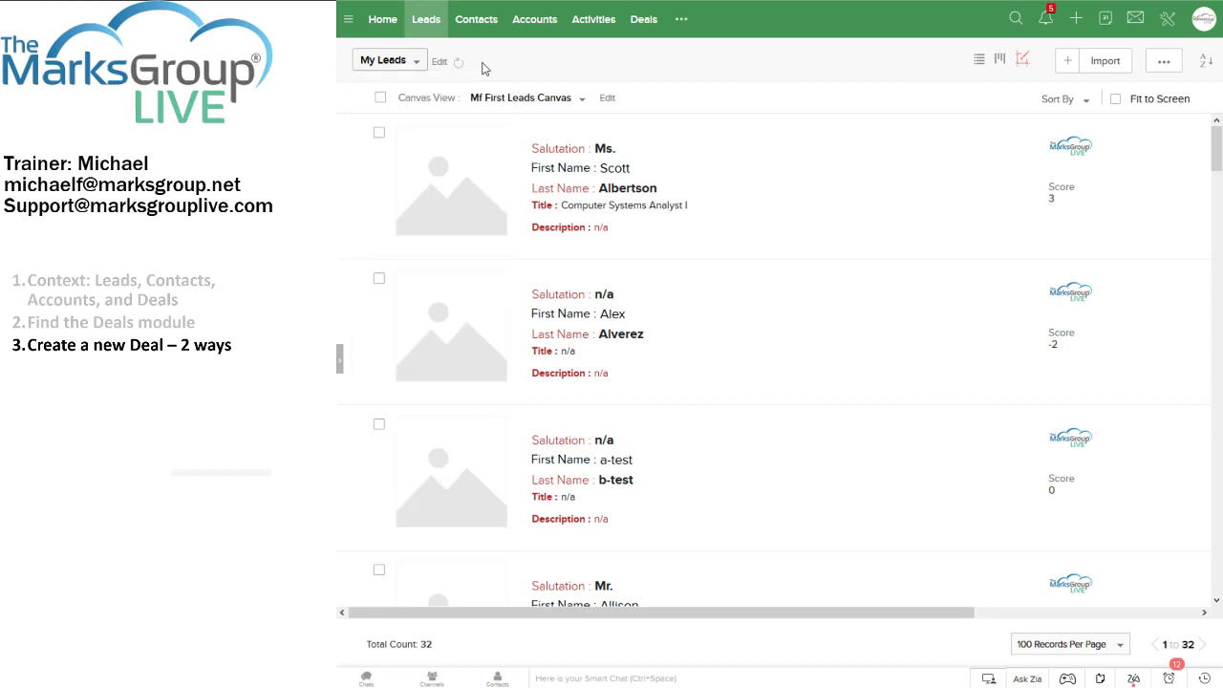
click(980, 61)
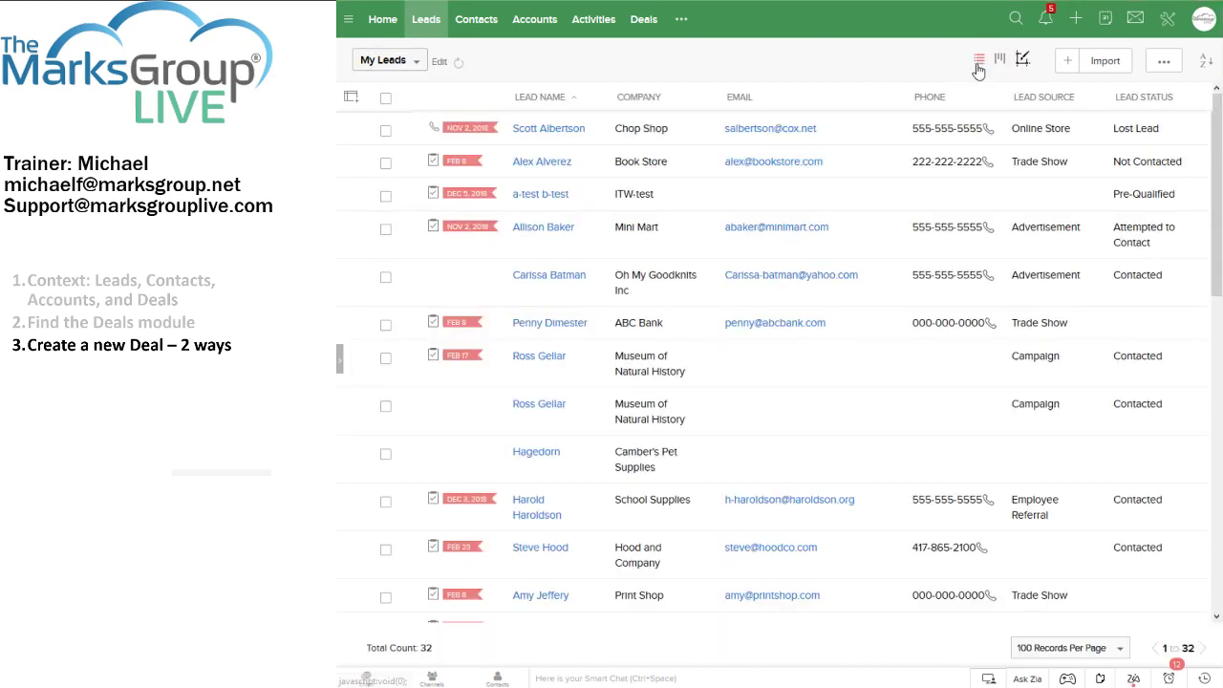
Start converting the Chop Shop lead with the option to create a new deal for its account
click(561, 139)
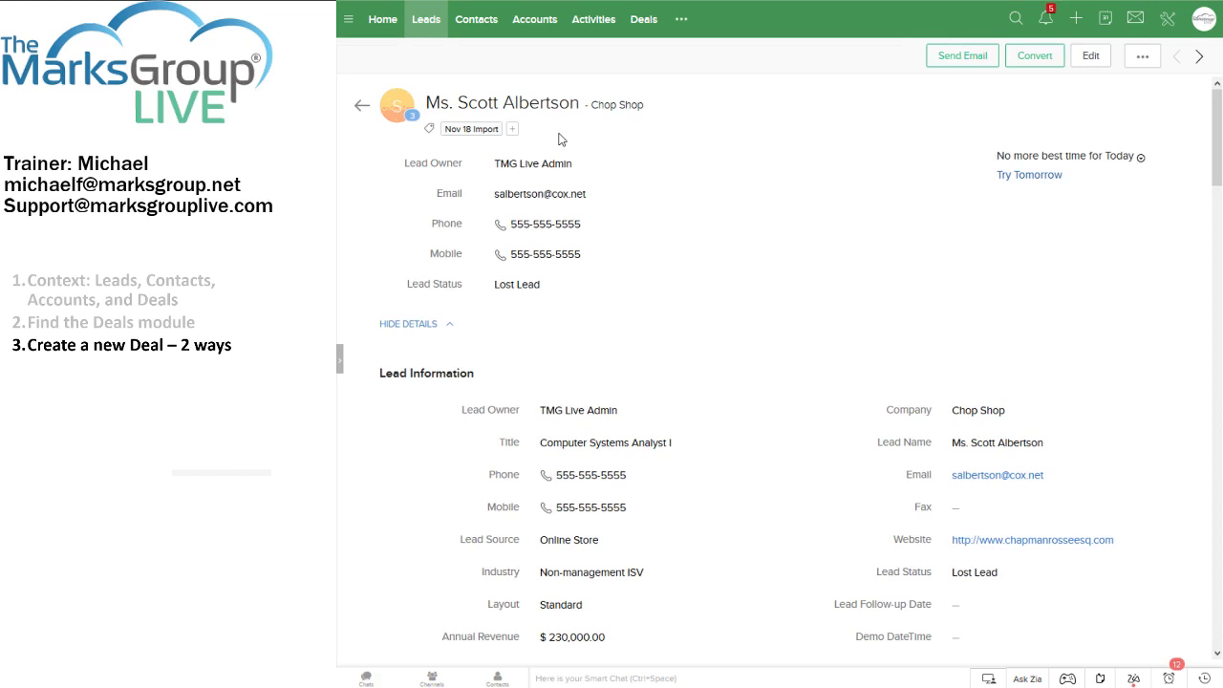
click(1034, 55)
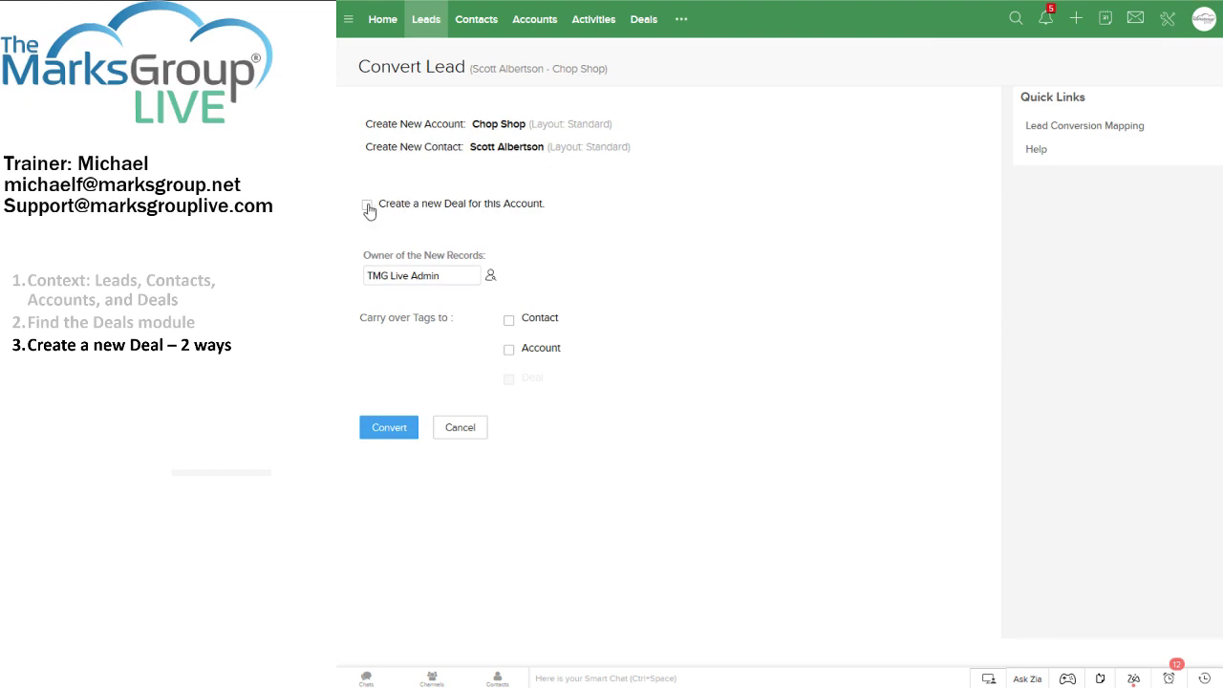
click(368, 206)
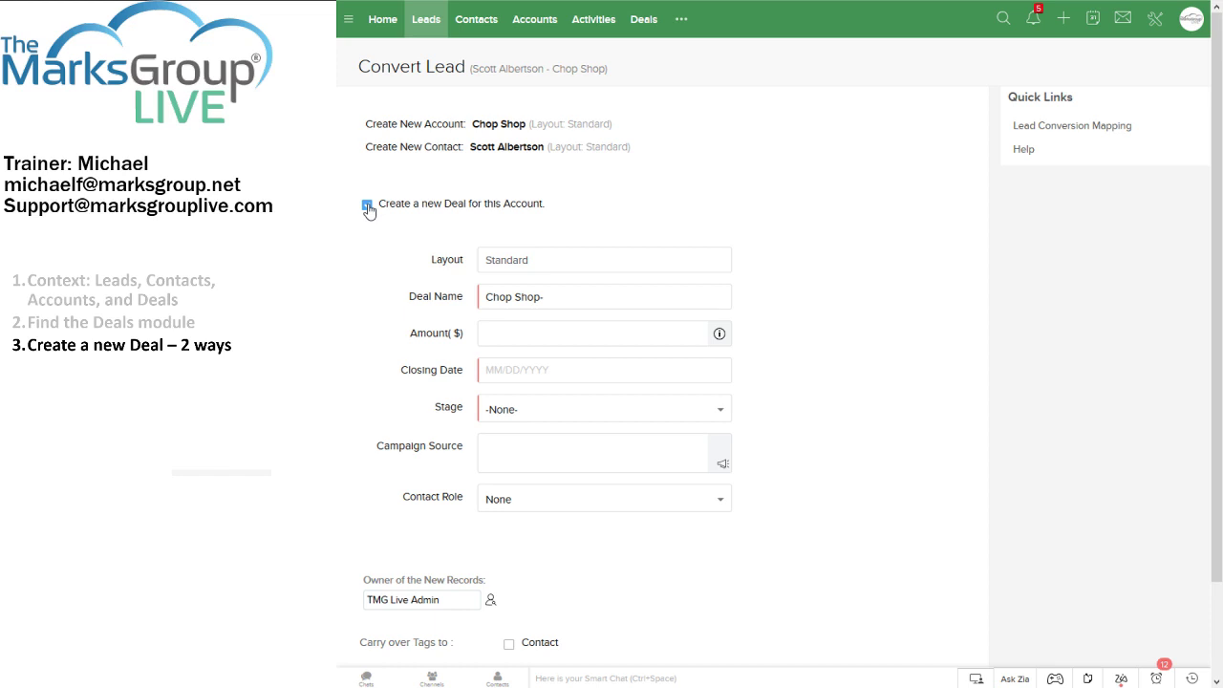
Return to the Deals module and start a new deal named "mf-Test Deal 3"
click(637, 21)
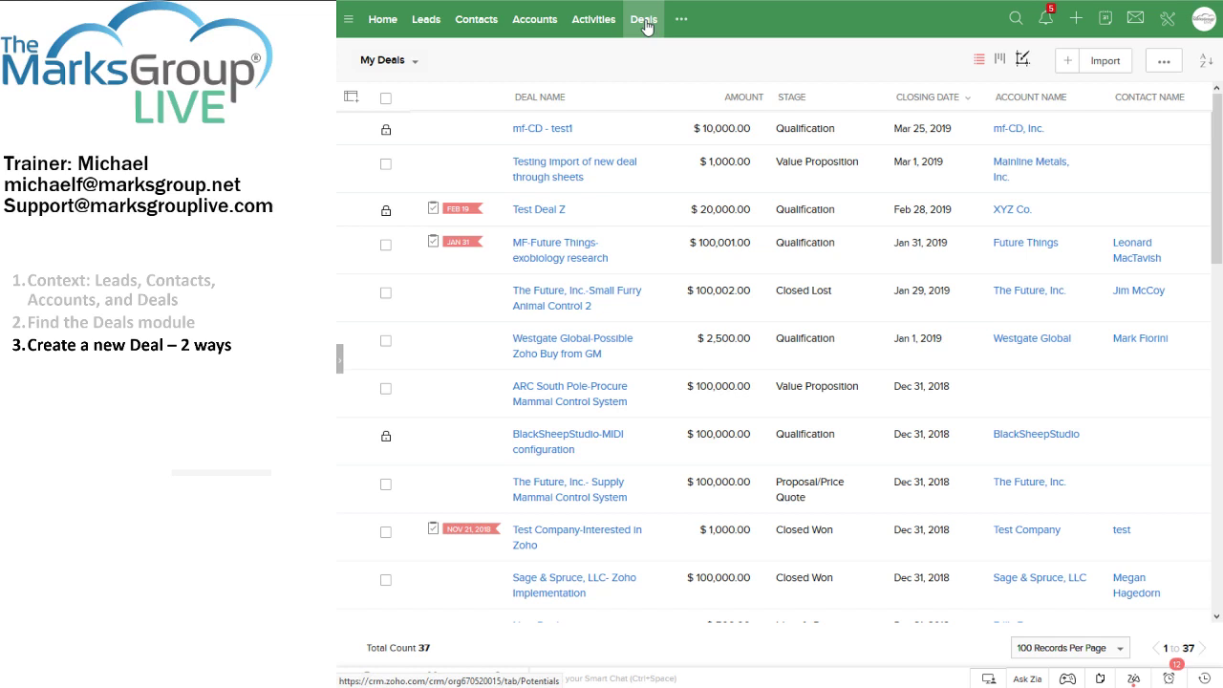
click(645, 24)
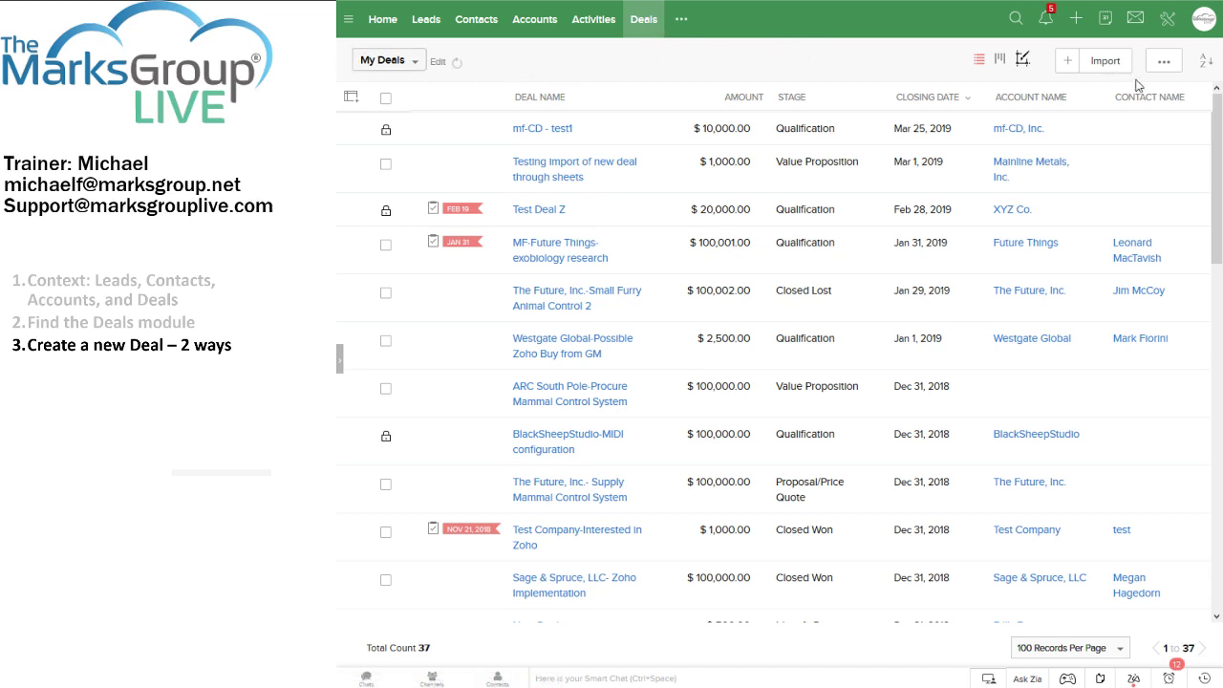
click(1066, 63)
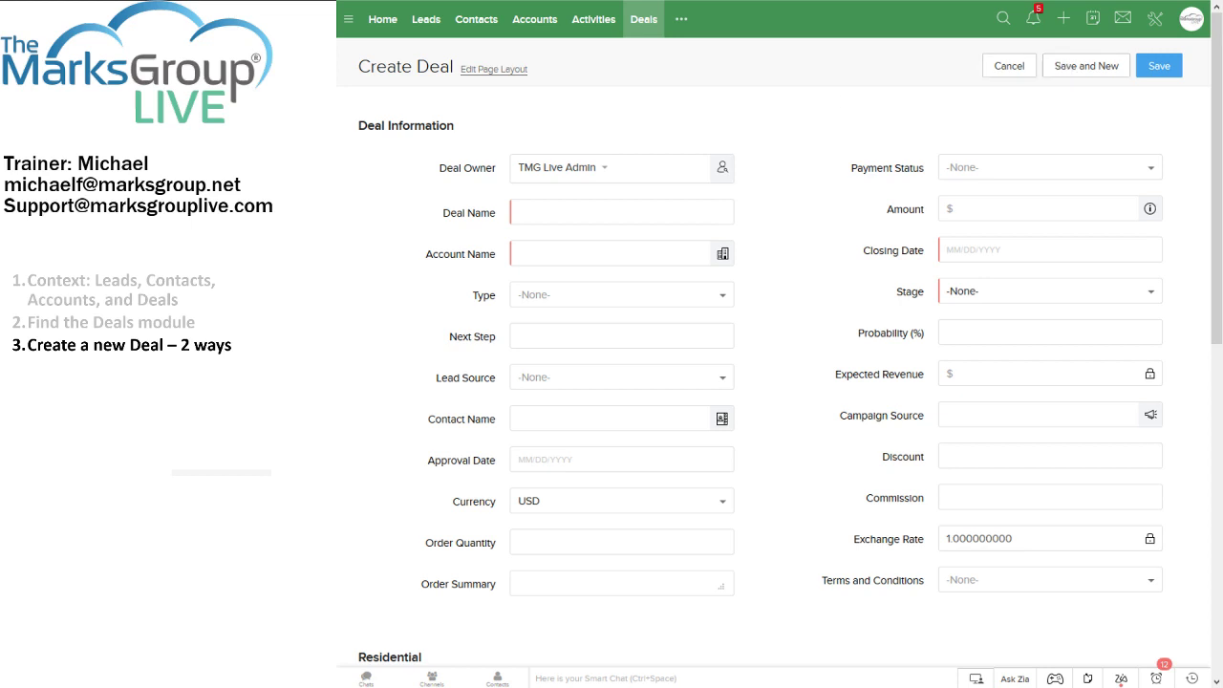
click(541, 213)
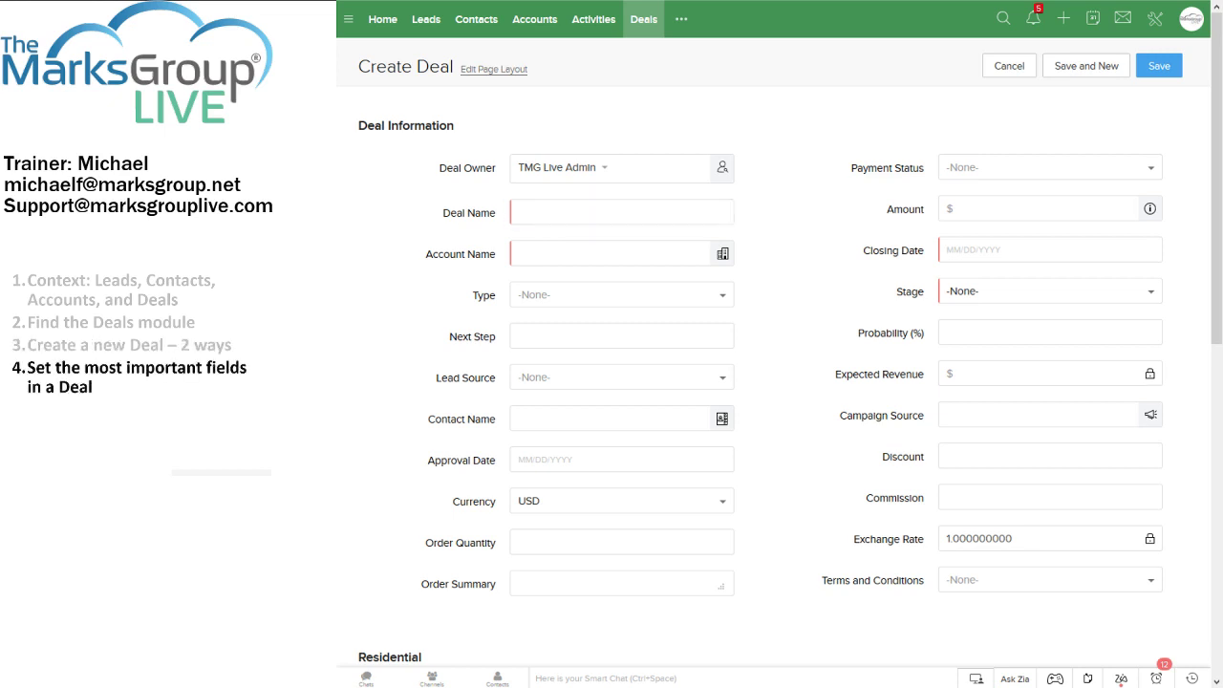
click(541, 213)
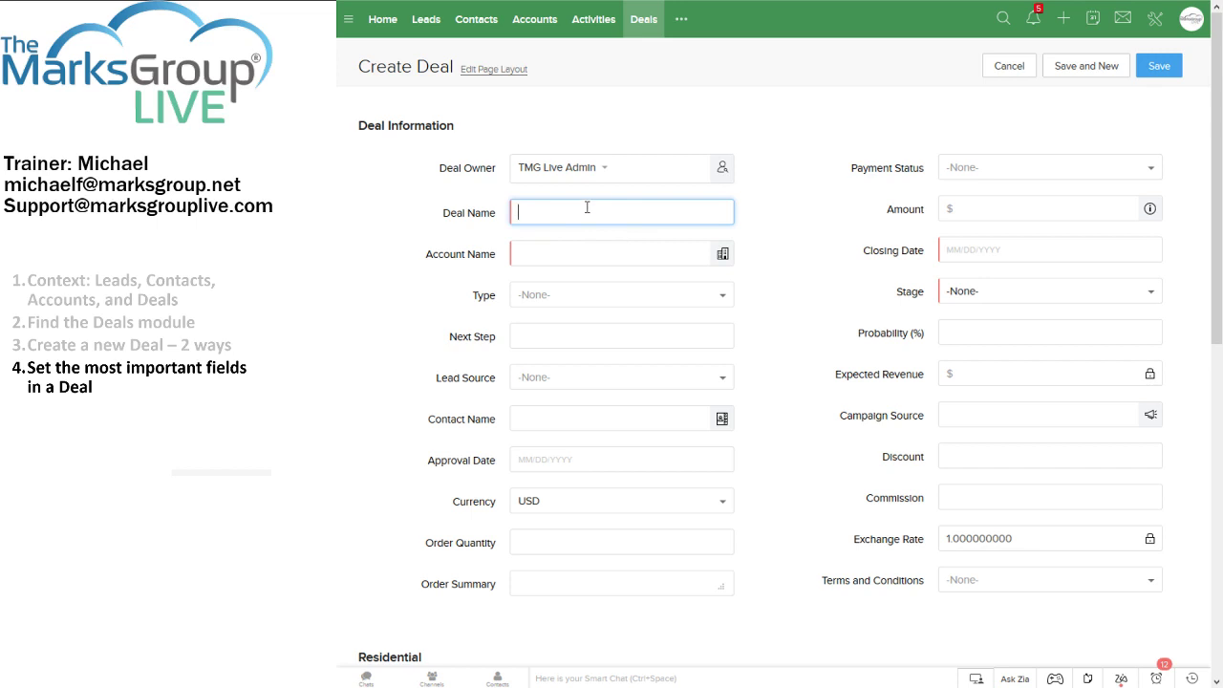
text(mt)
text(-Test Deal)
text(3)
key(Tab)
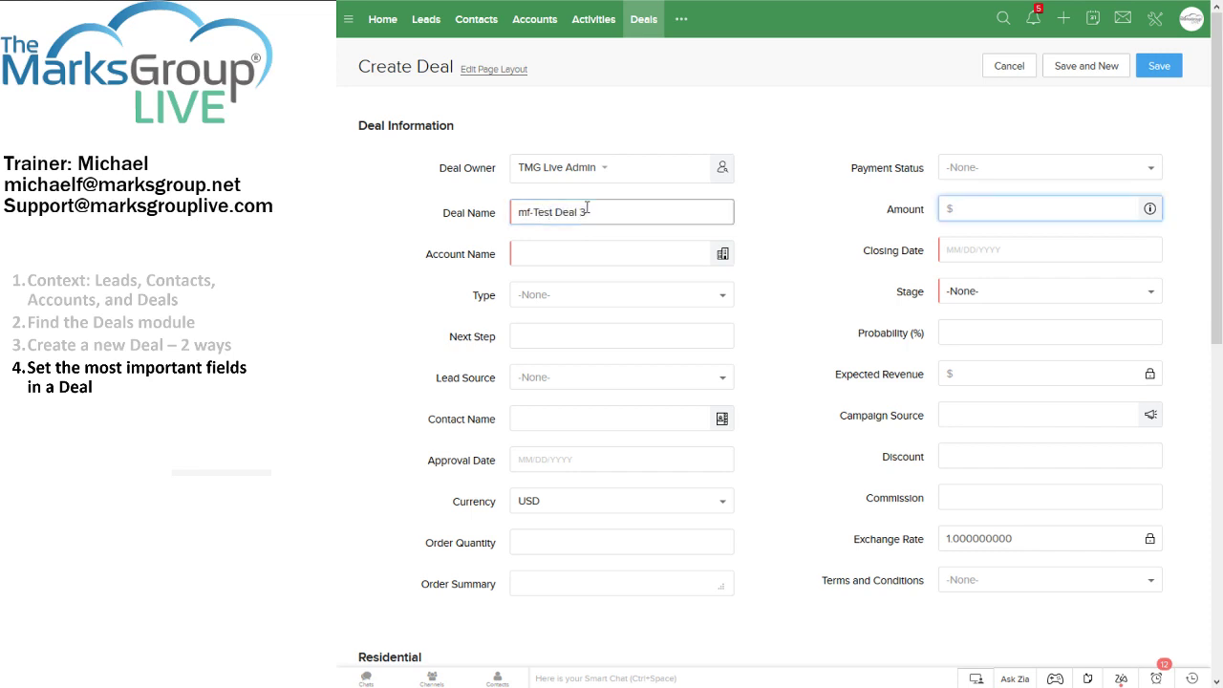
Assign the deal to the account mf-EF, Inc. and set its closing date to 03/31/2019
click(603, 250)
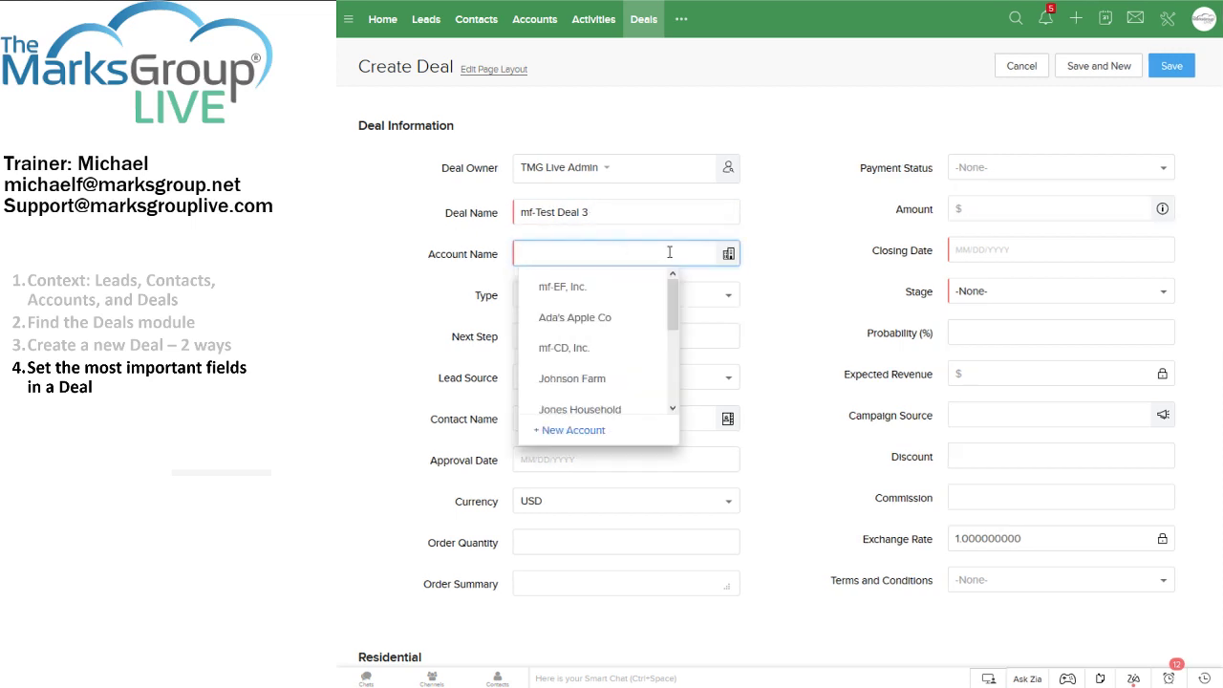
click(584, 287)
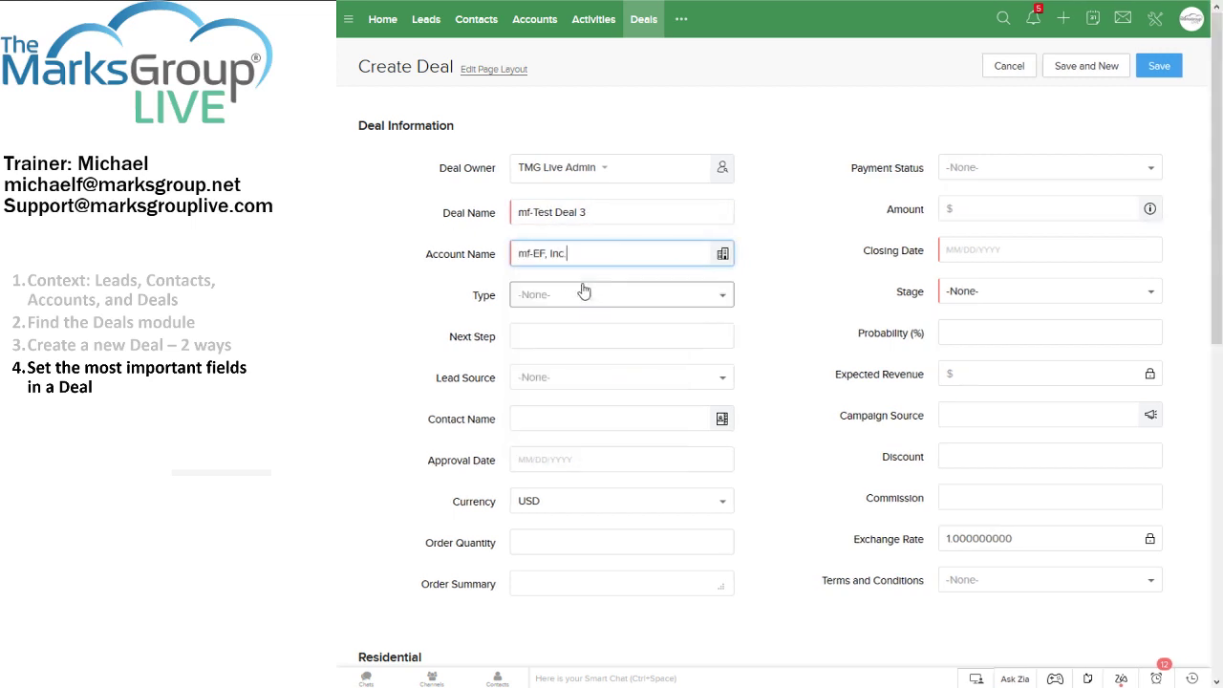
click(1002, 245)
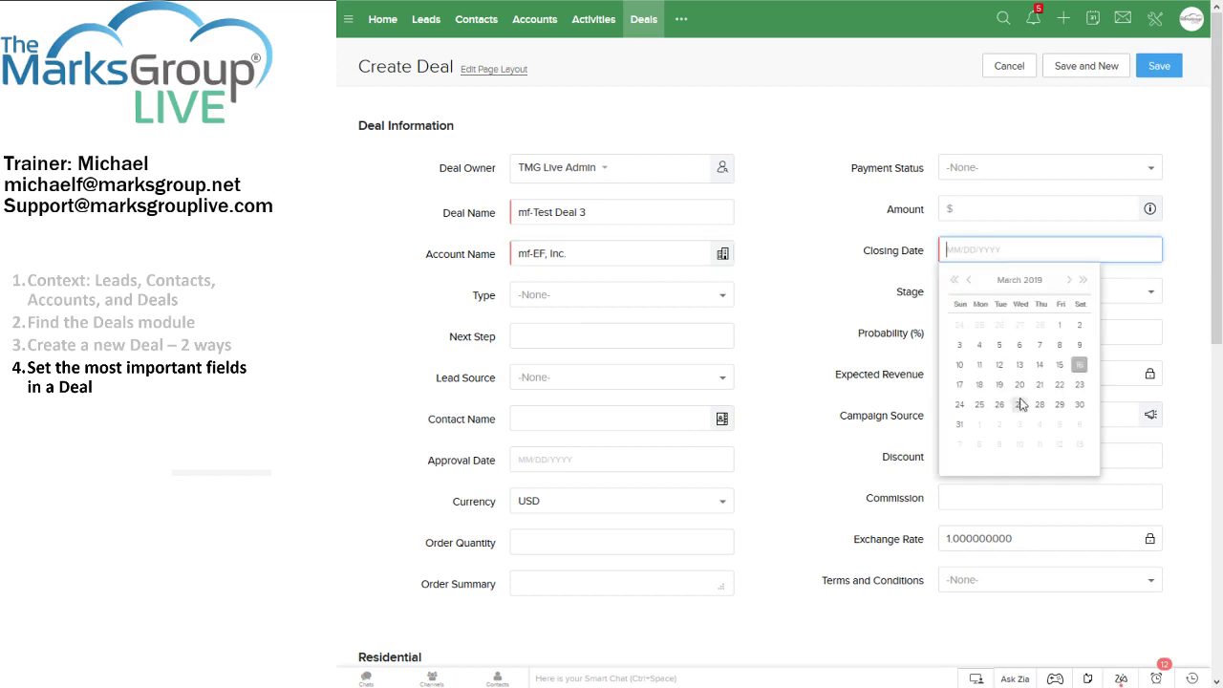
click(960, 424)
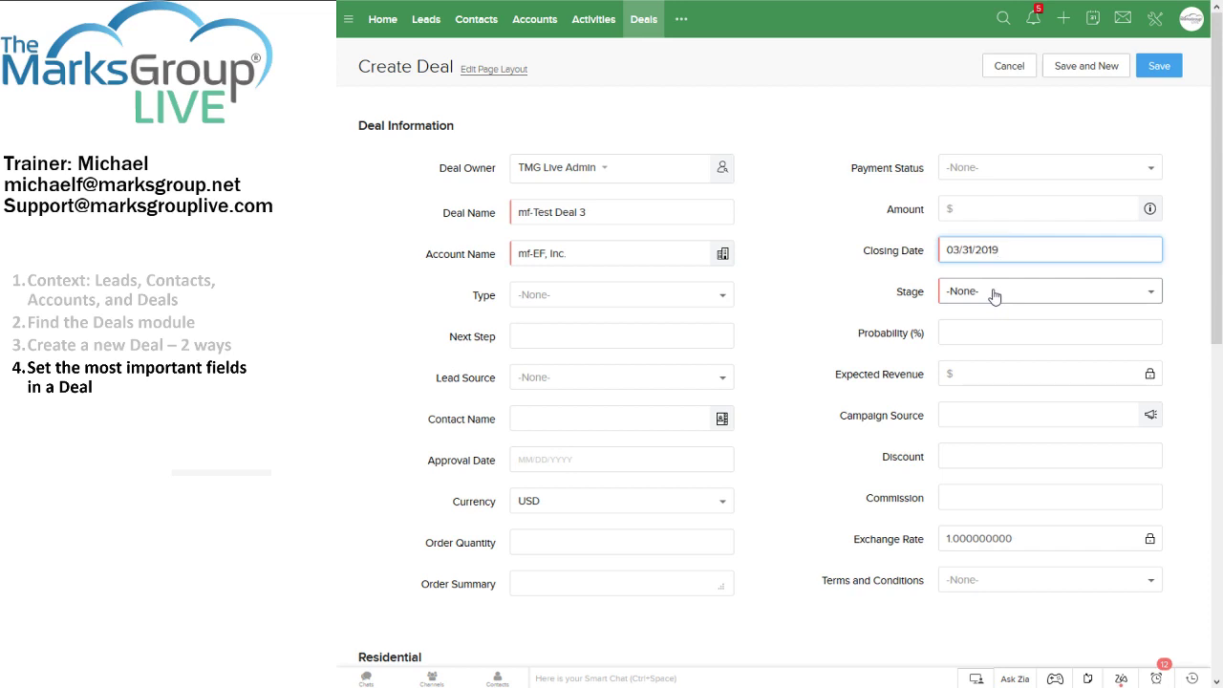
Set the deal amount to $5000
click(997, 212)
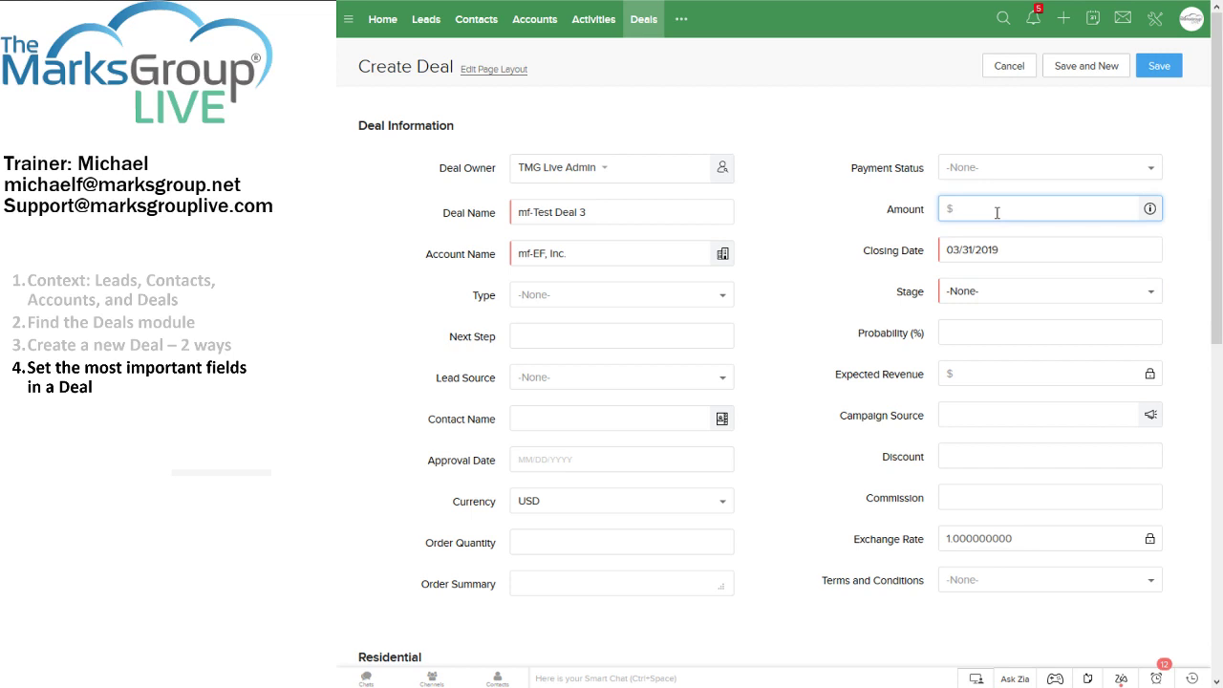
text(1)
key(BackSpace)
text(5000.00)
click(1149, 210)
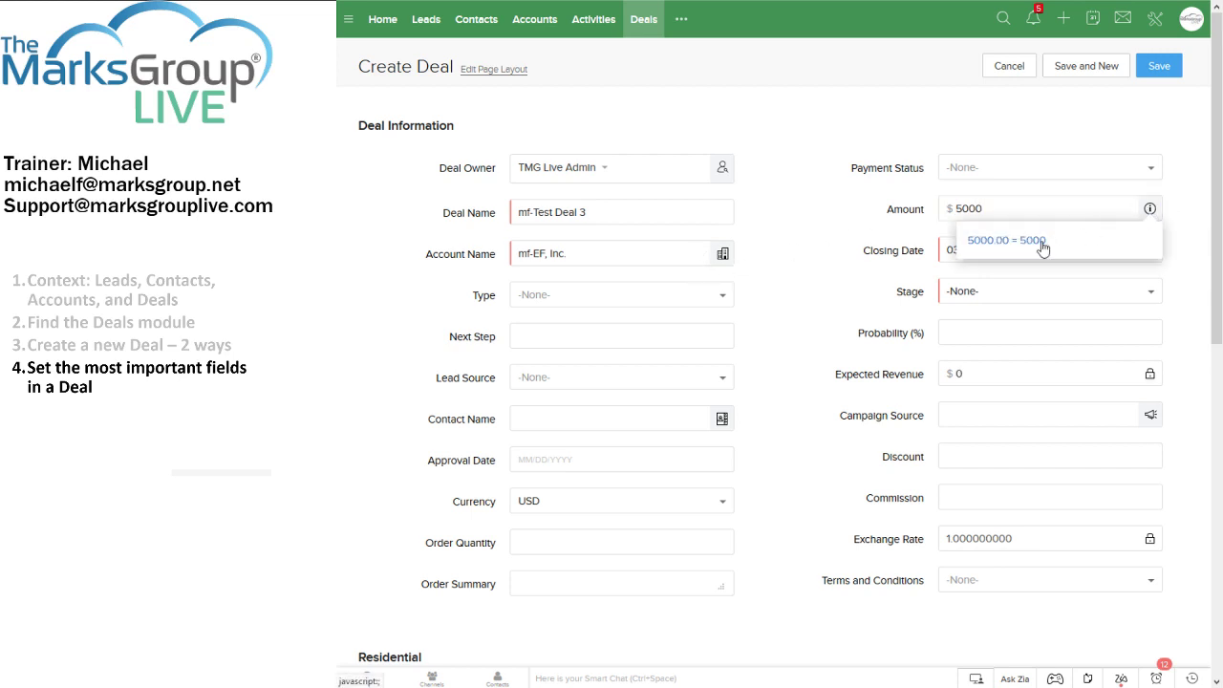
click(1176, 206)
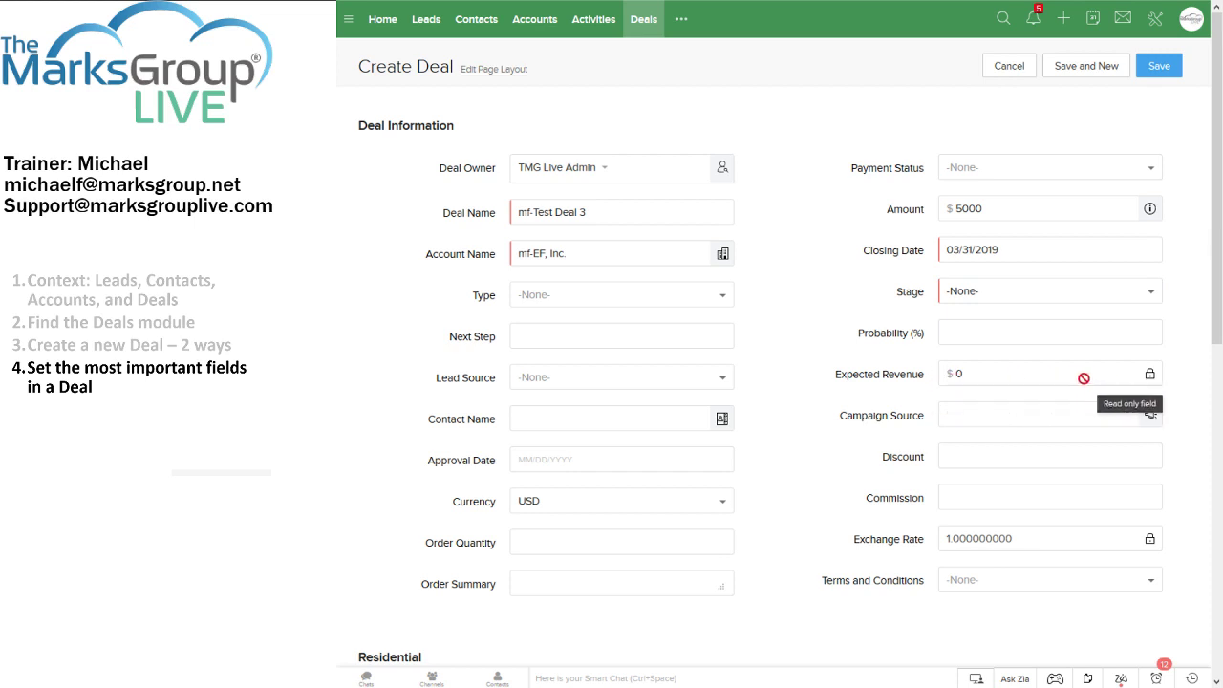
Look over the available Stage options and the remaining fields of the deal form
click(988, 299)
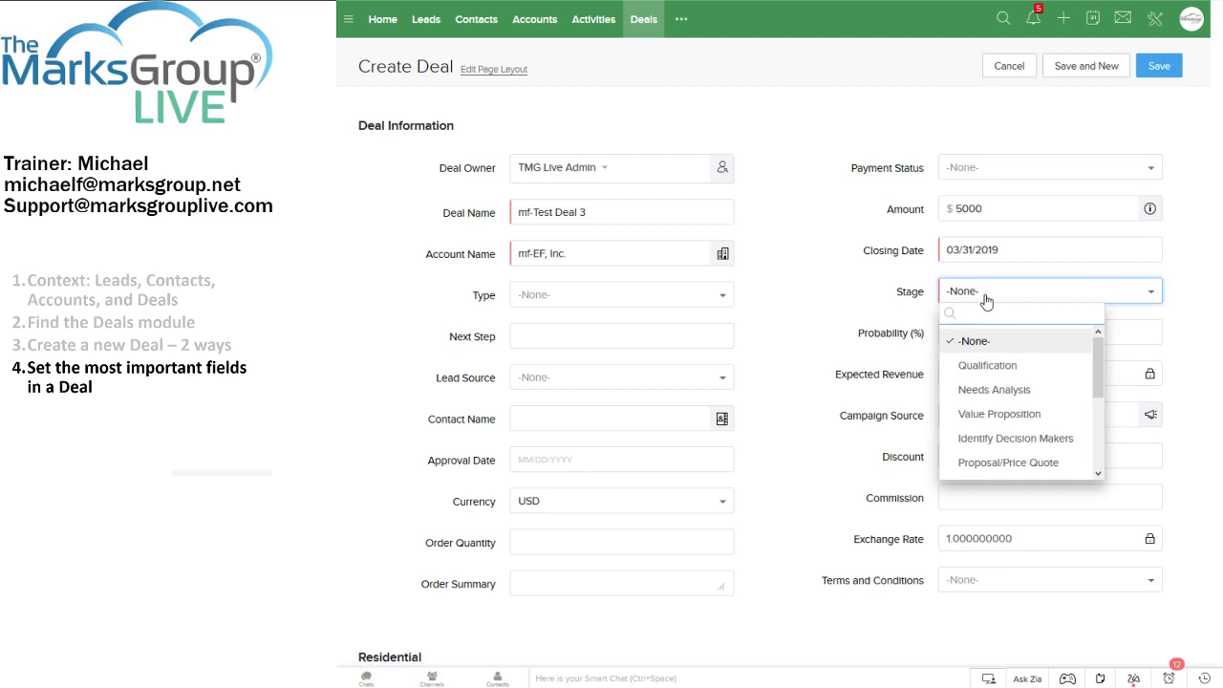
click(987, 299)
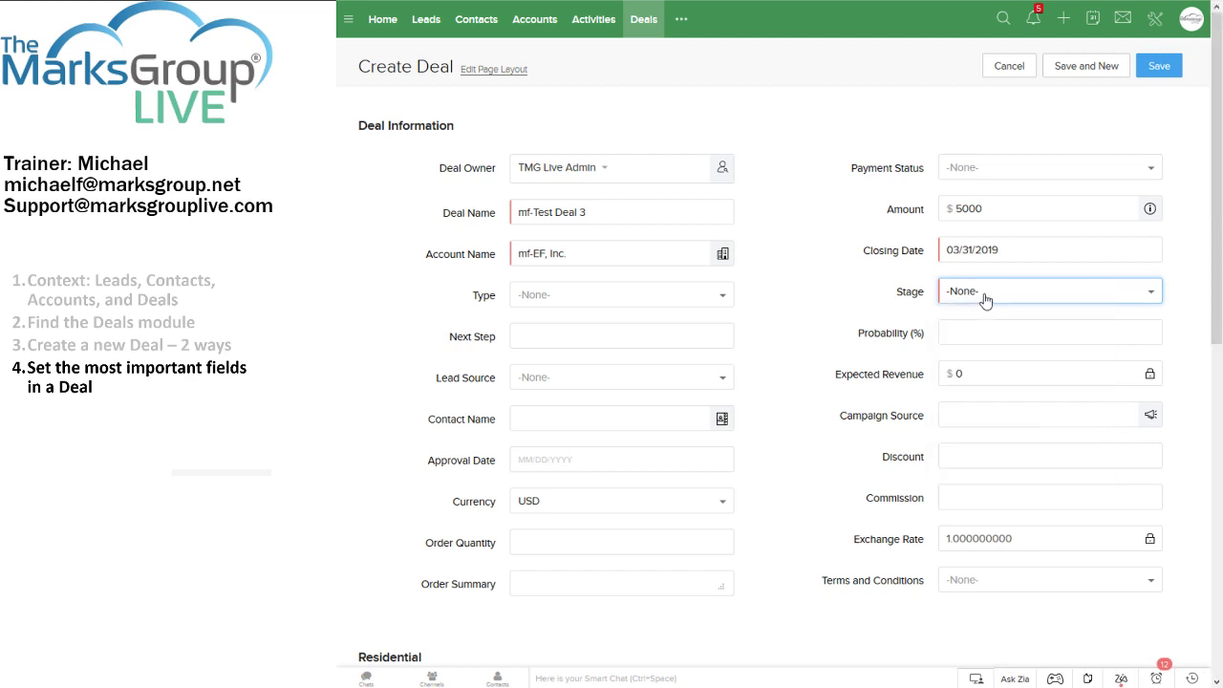
scroll(956, 268, down, 3)
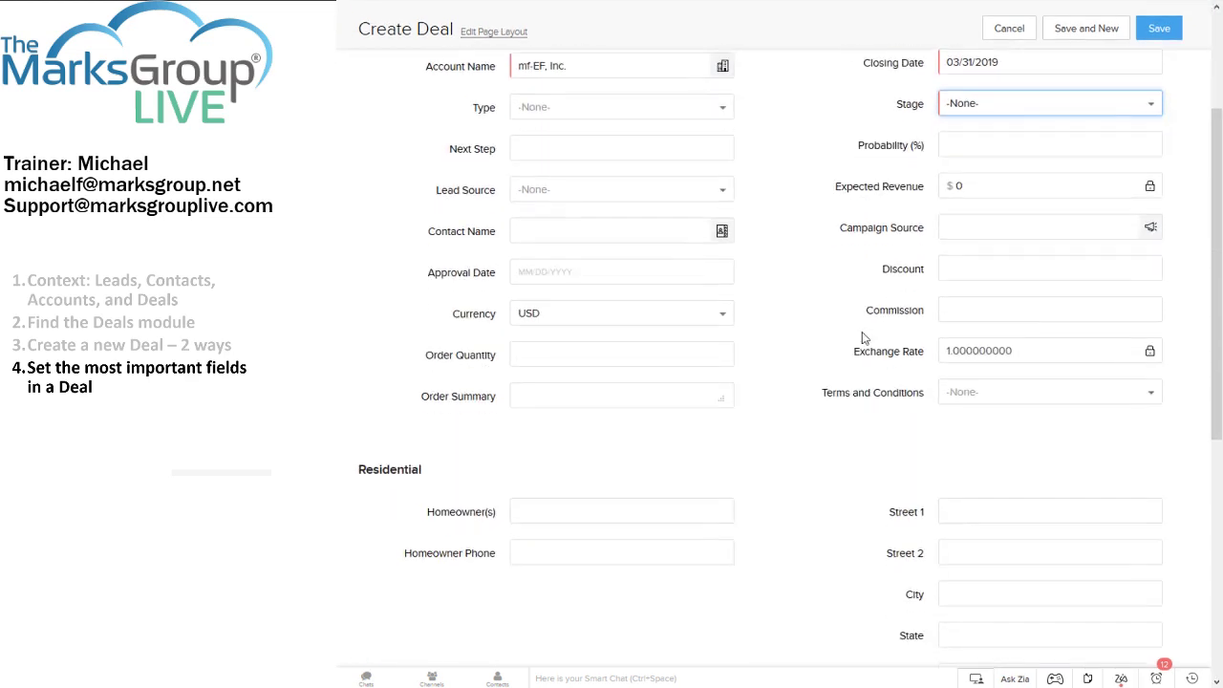
Set the new deal's stage to Qualification
click(1038, 141)
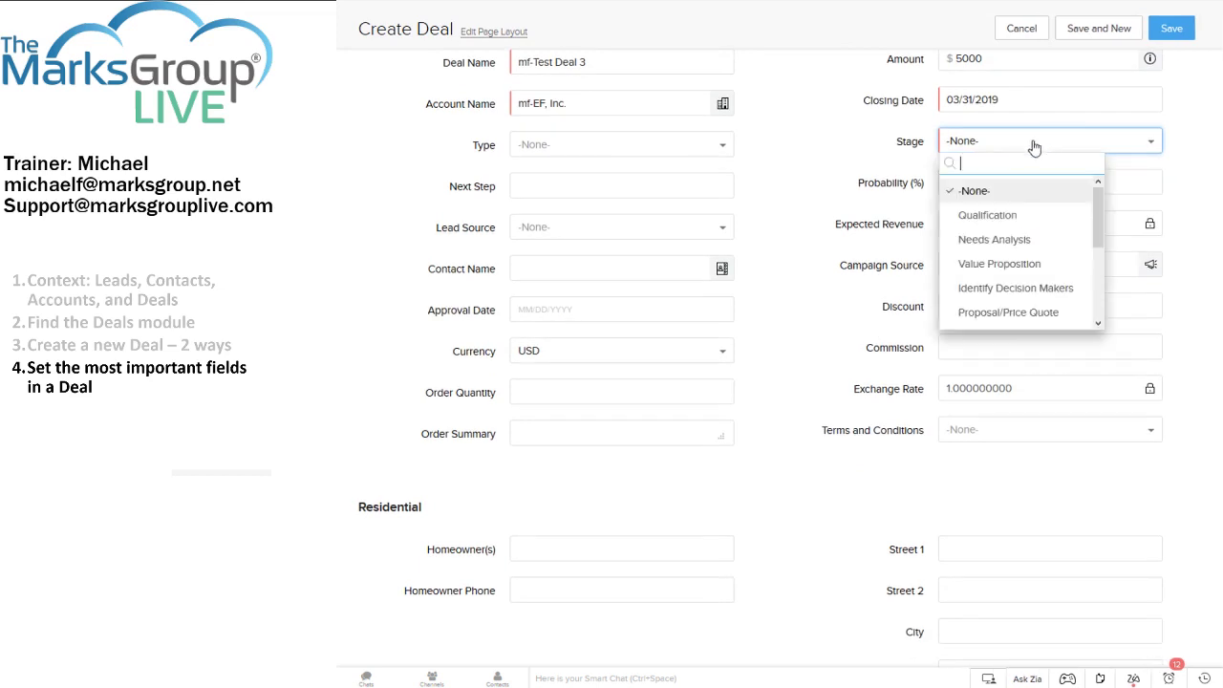
click(1023, 216)
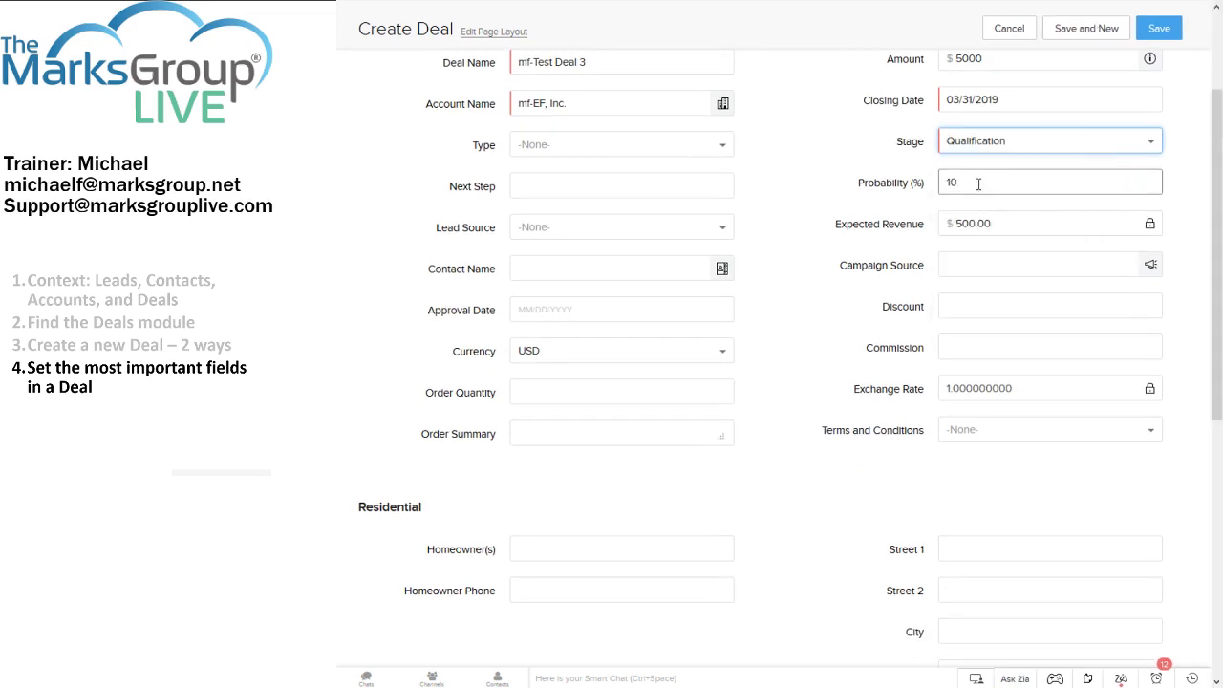
drag(1216, 189, 1217, 165)
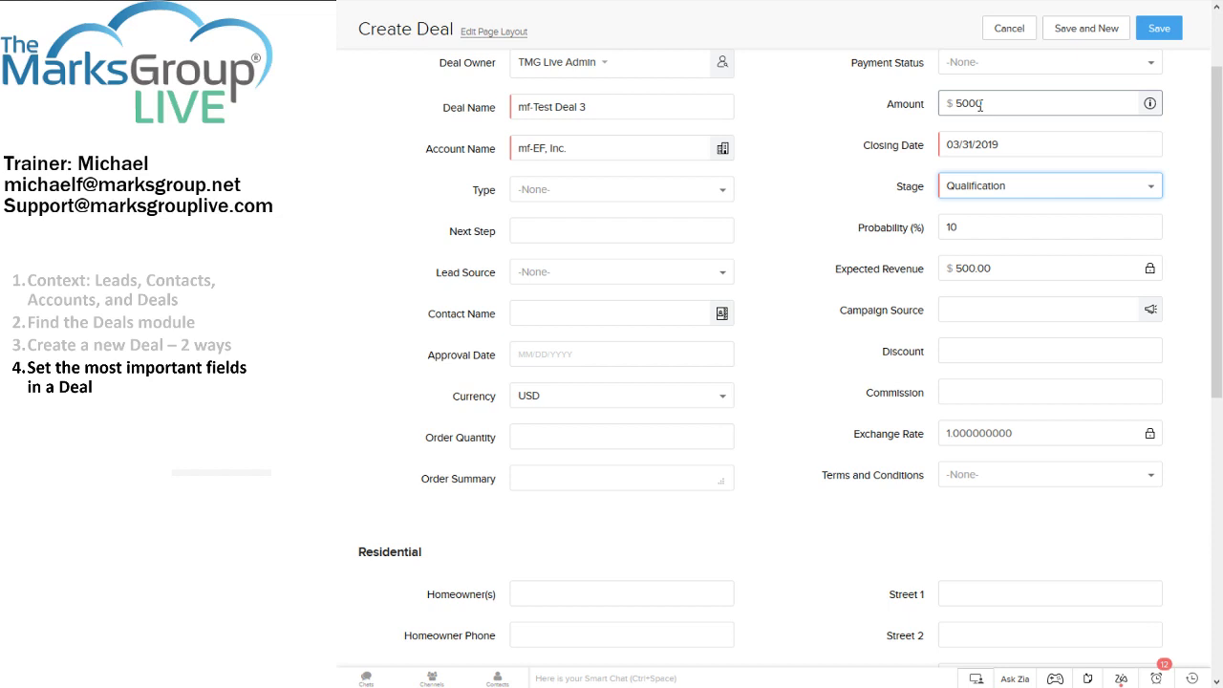
click(813, 156)
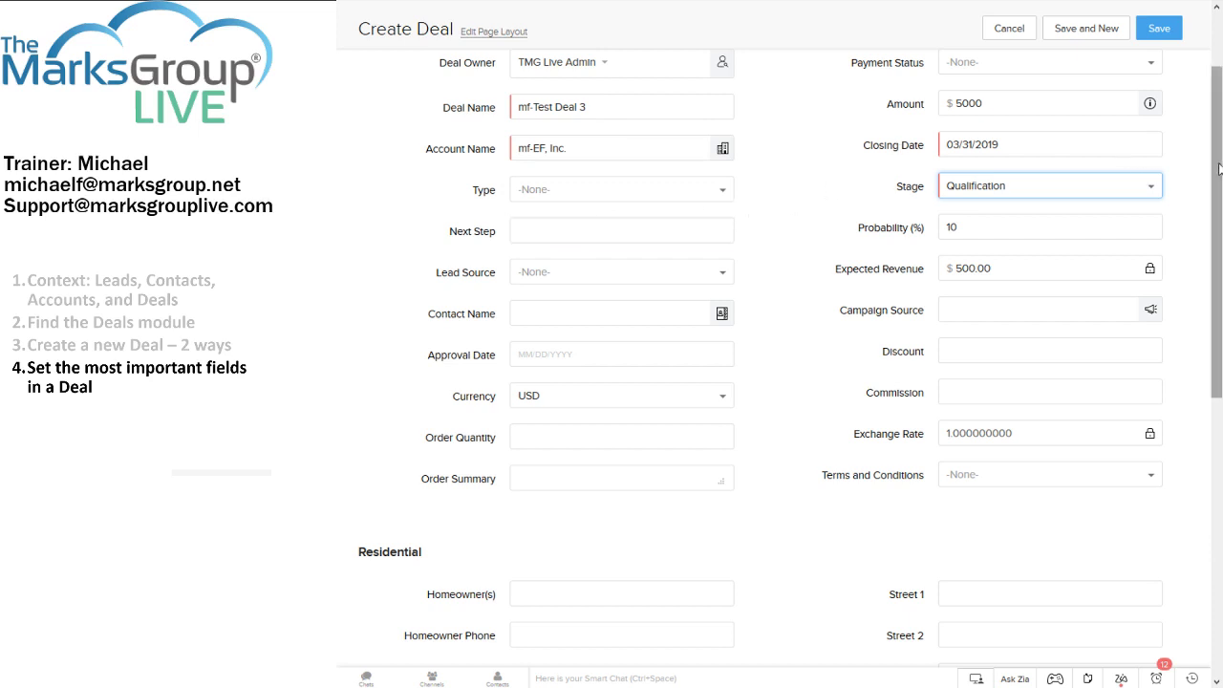
Assign the deal's contact by choosing the contact related to mf-EF, Inc
scroll(1136, 166, up, 2)
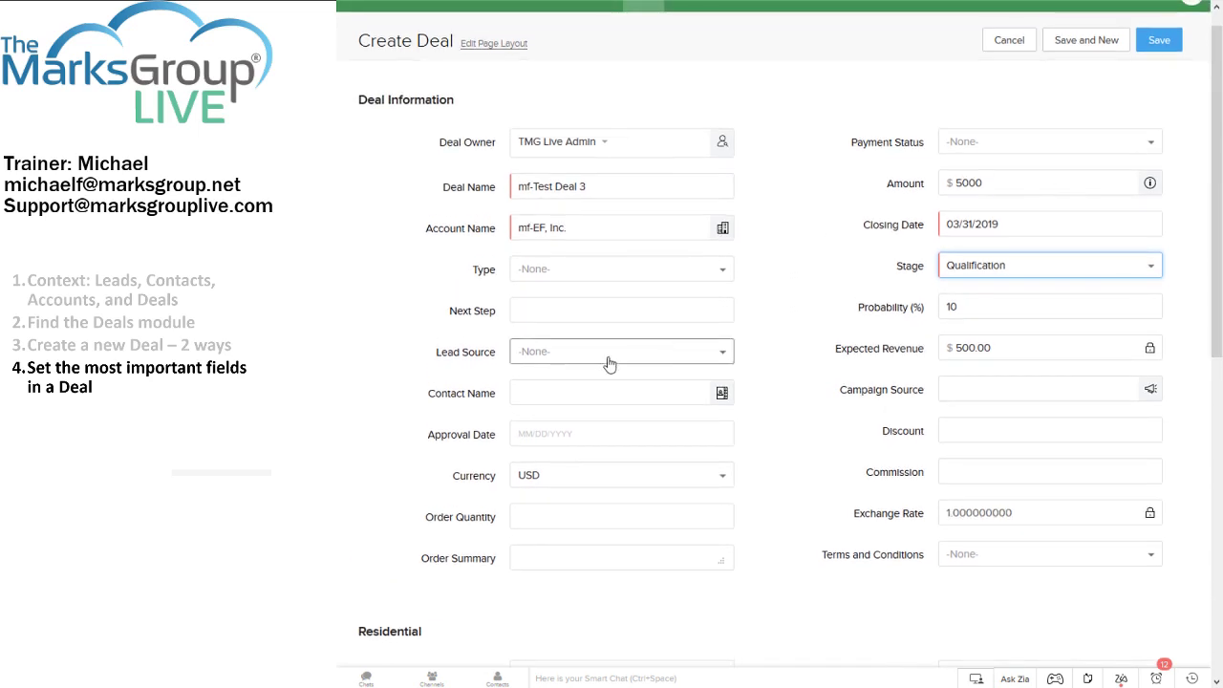
click(723, 394)
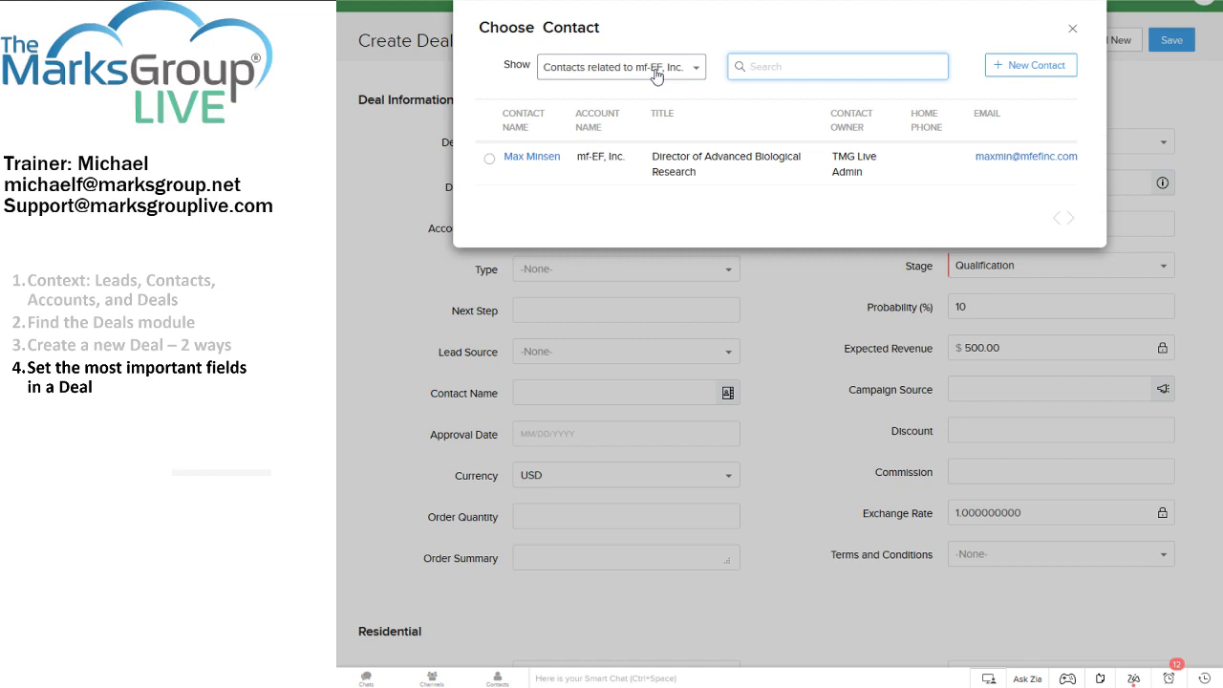
click(490, 159)
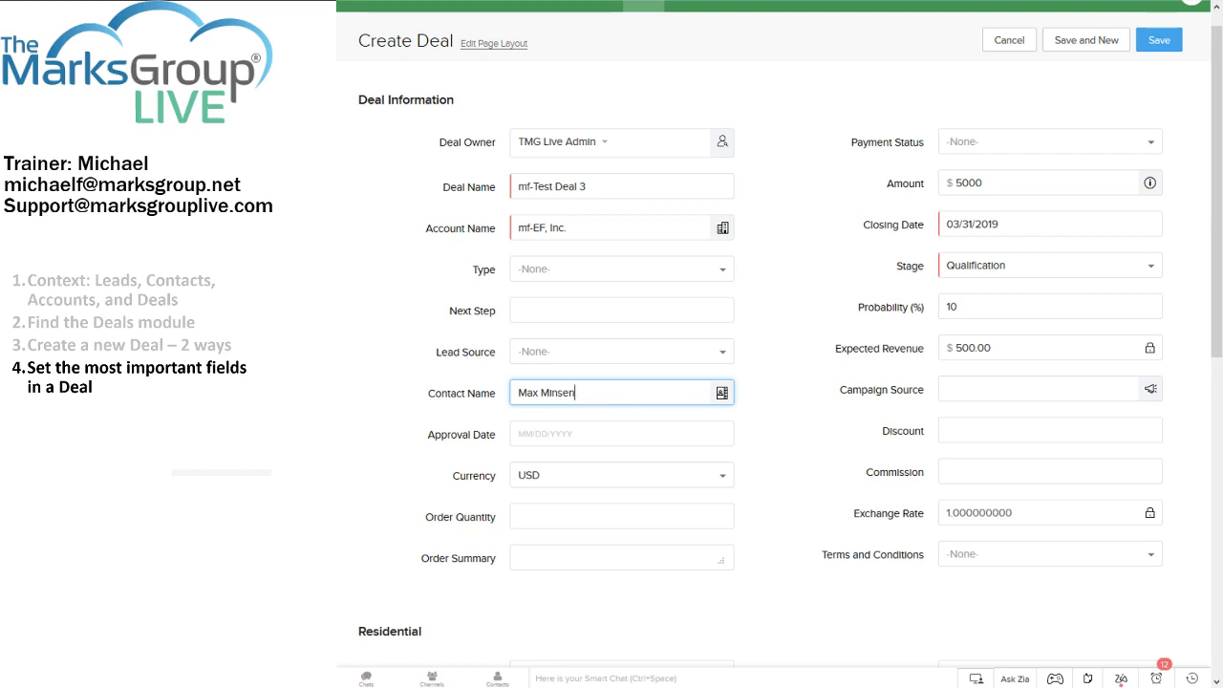
Check the rest of the form down to the Description field and save the new deal
scroll(1212, 195, up, 1)
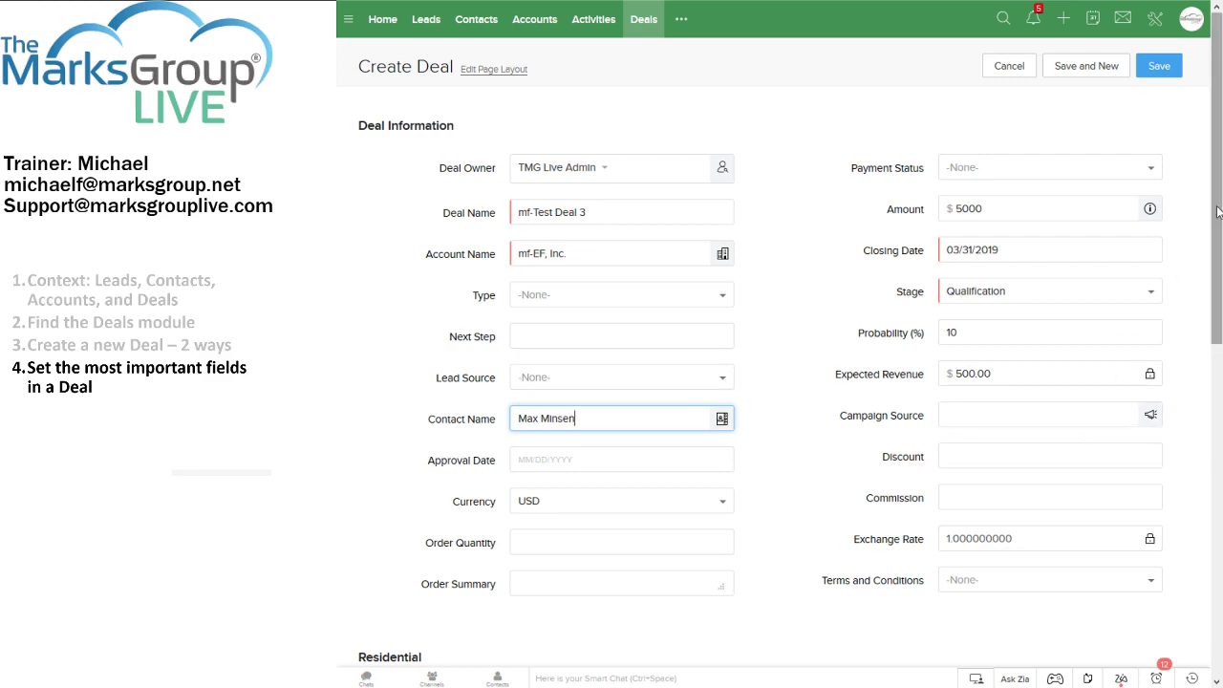
scroll(1094, 430, down, 3)
scroll(1095, 430, down, 4)
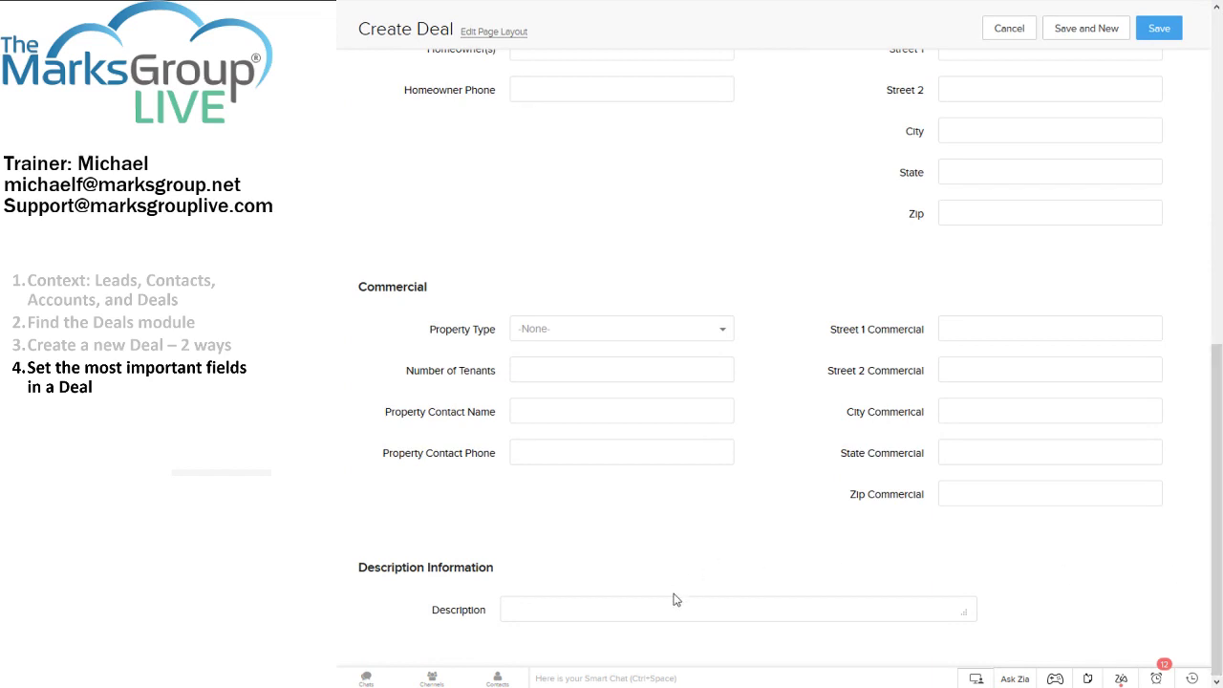
click(1158, 31)
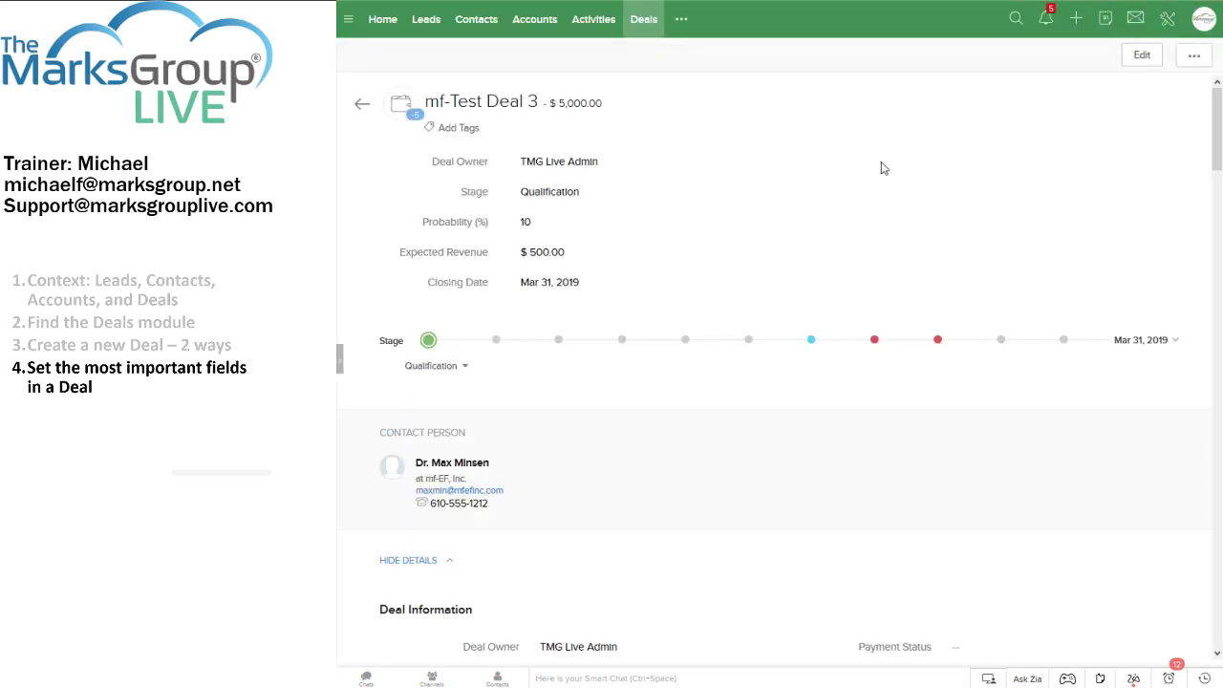
Look through the saved deal's record, from its deal information and stage history to its activities, contact roles, emails and Zoho Finance sections
mouse_move(559, 160)
drag(1218, 143, 1219, 190)
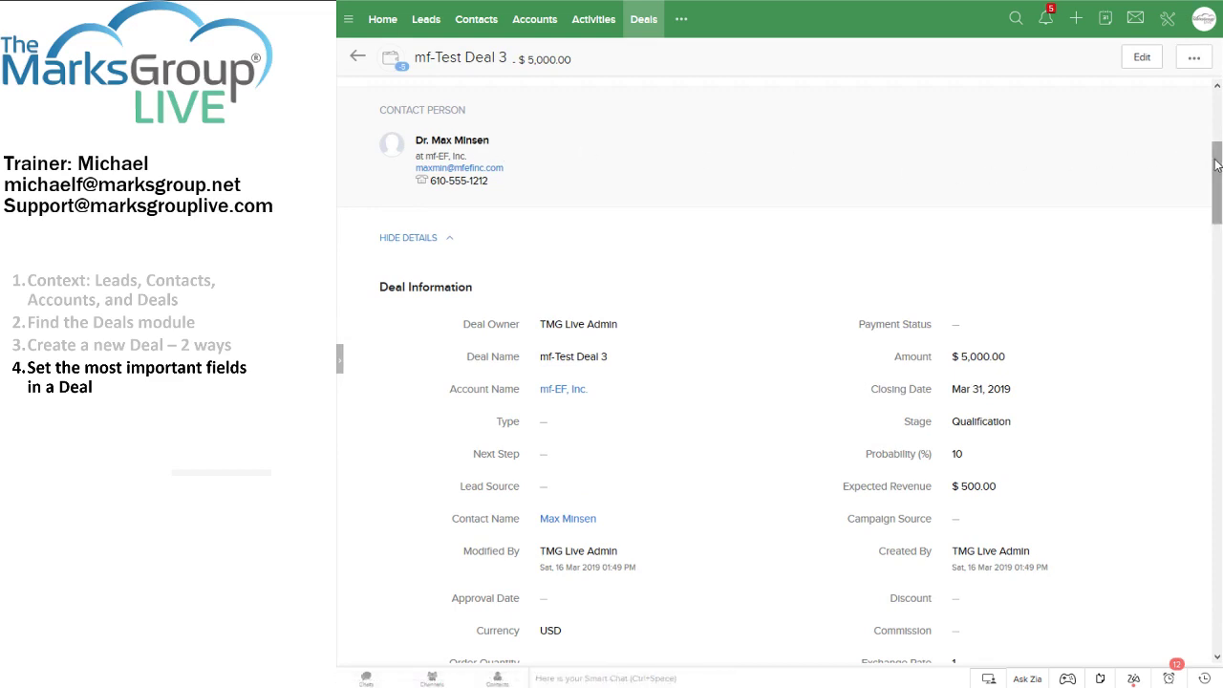
drag(1217, 164, 1217, 193)
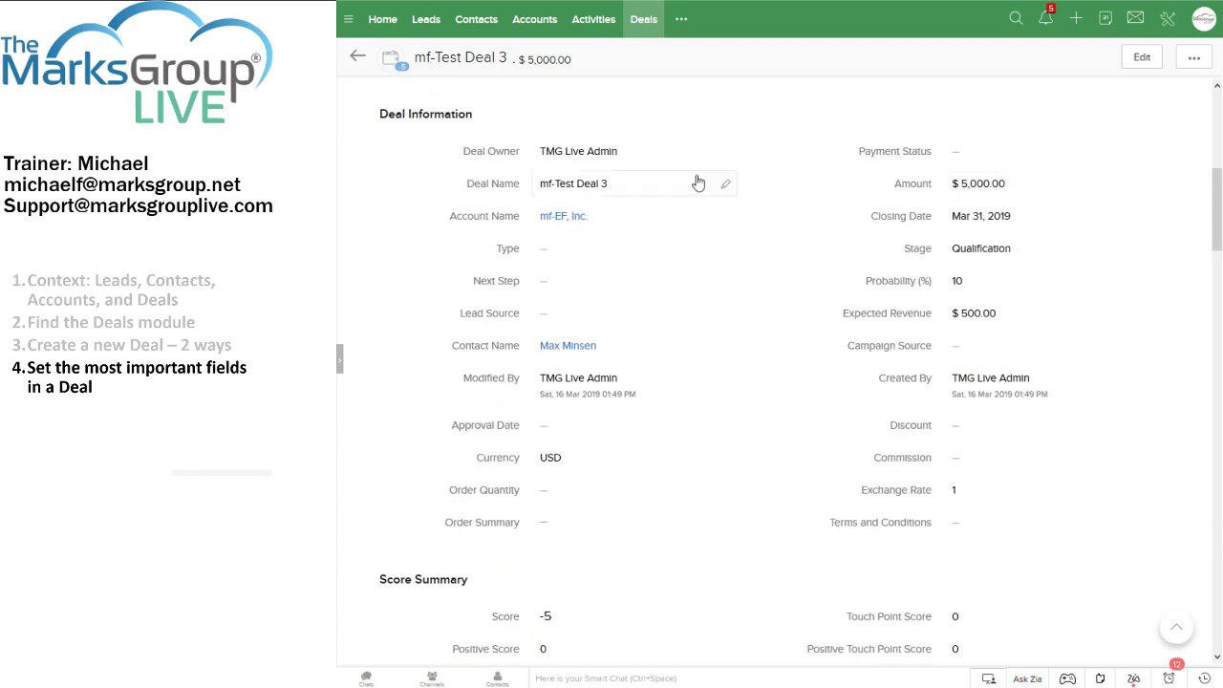
mouse_move(1164, 194)
drag(1212, 203, 1214, 276)
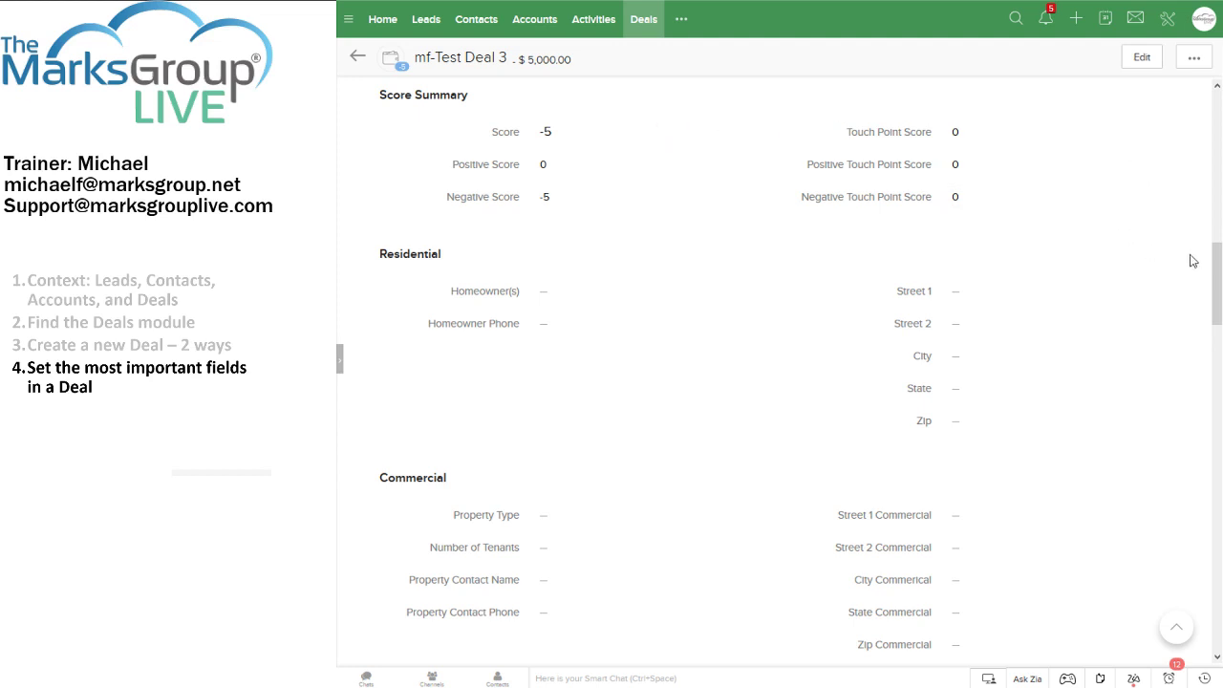
drag(1216, 253, 1212, 362)
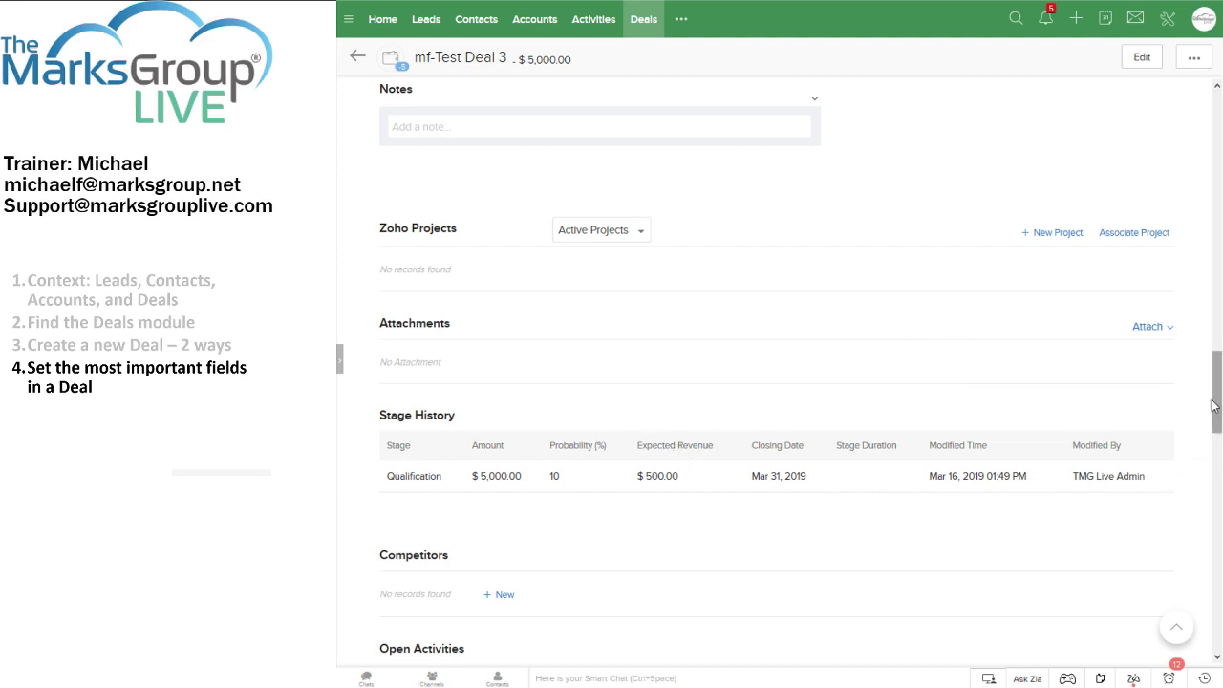
drag(1214, 399, 1209, 478)
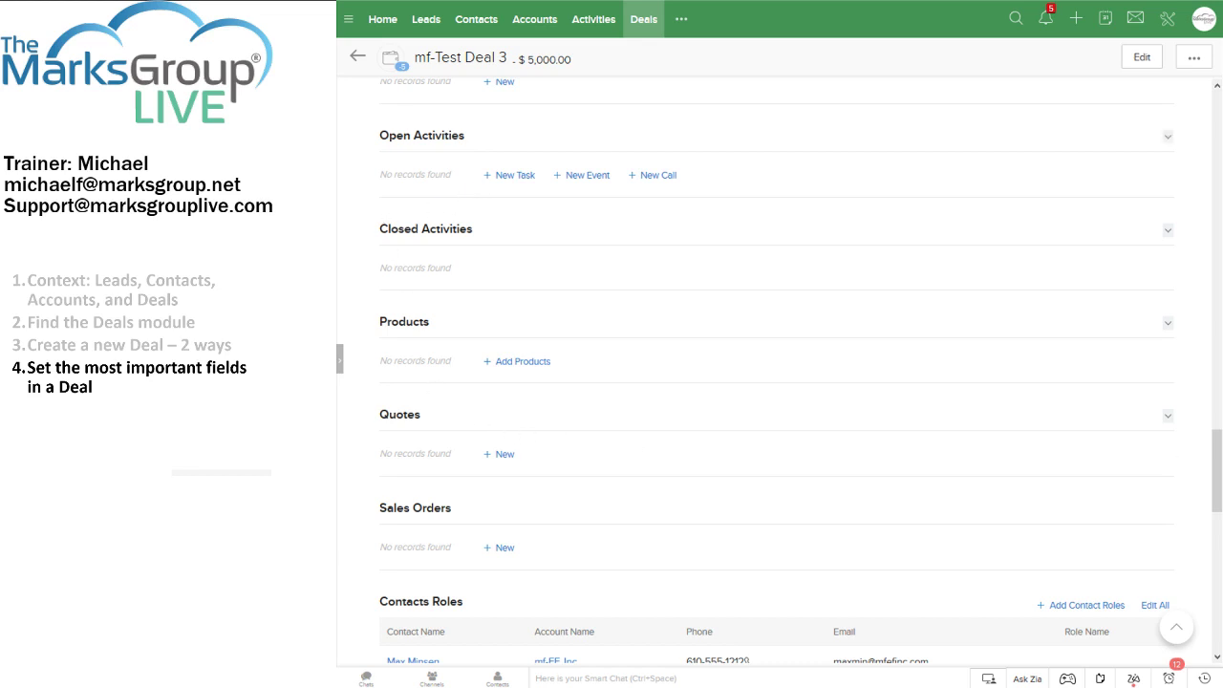
drag(1218, 463, 1213, 524)
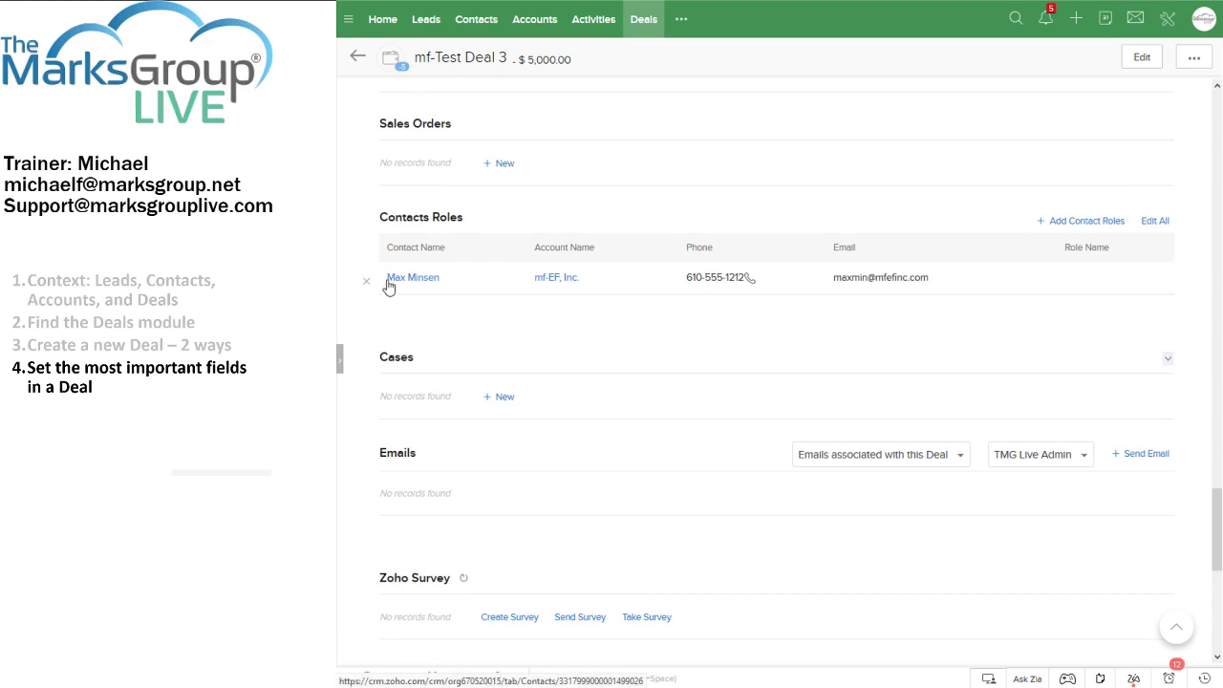
mouse_move(564, 284)
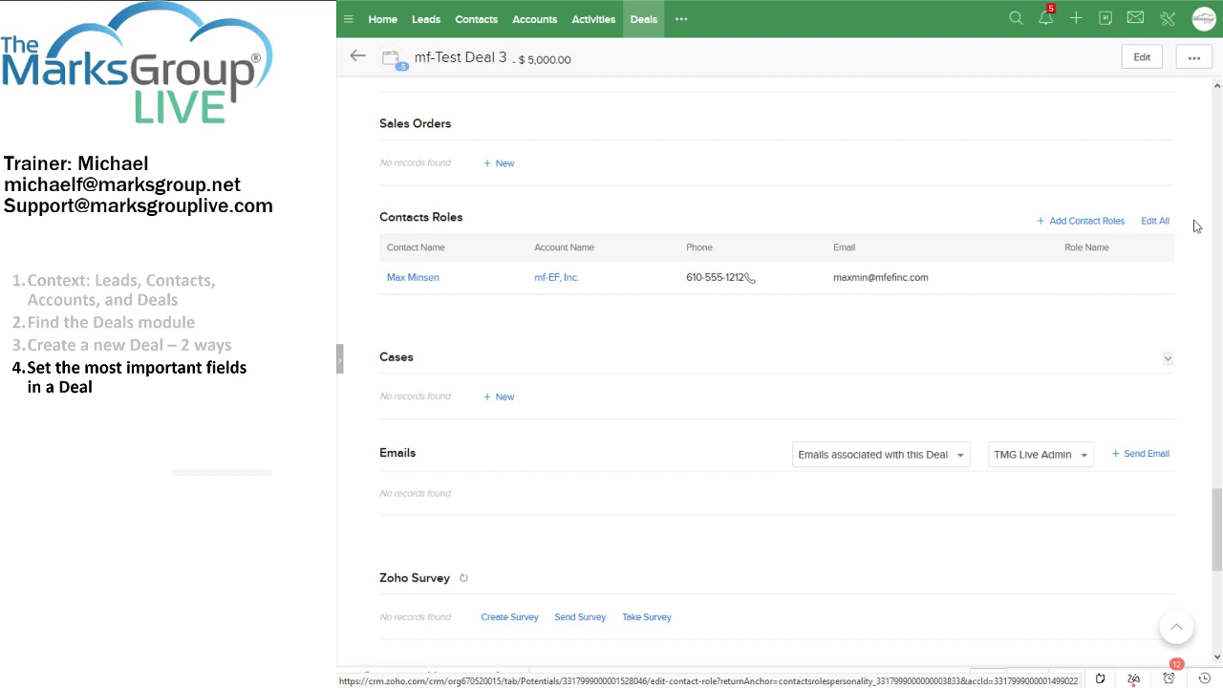
drag(1218, 514, 1215, 550)
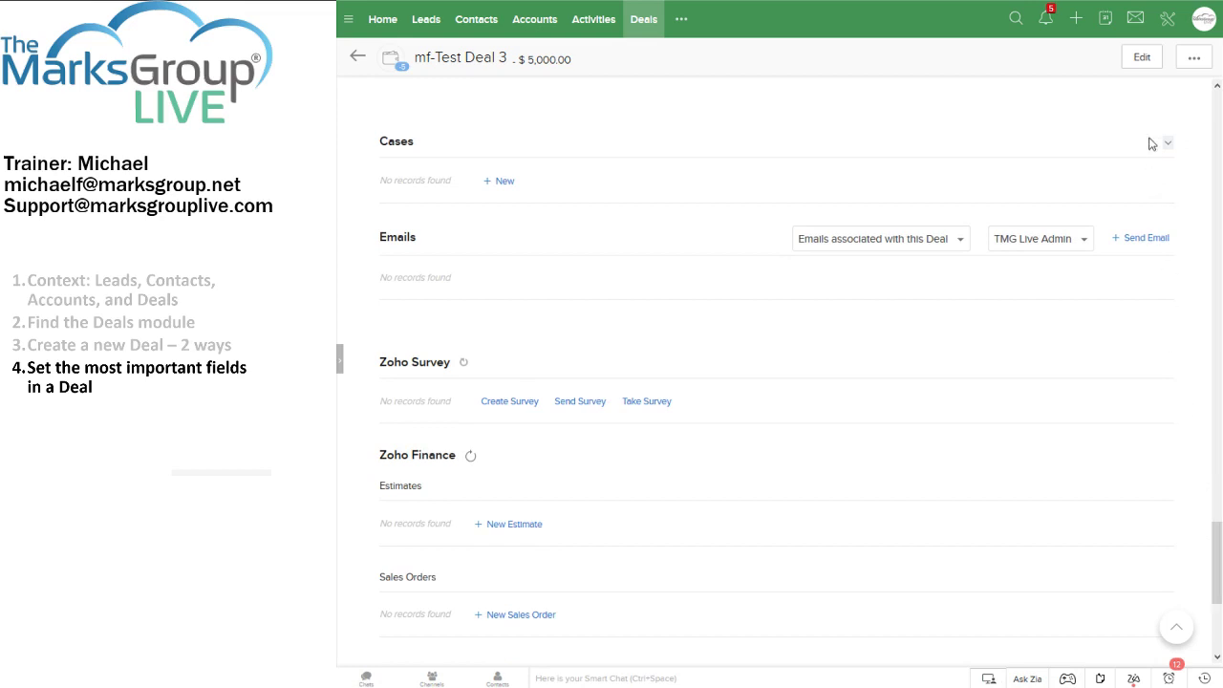
Advance mf-Test Deal 3 on its stage timeline to Needs Analysis and on to Value Proposition
scroll(1219, 100, up, 15)
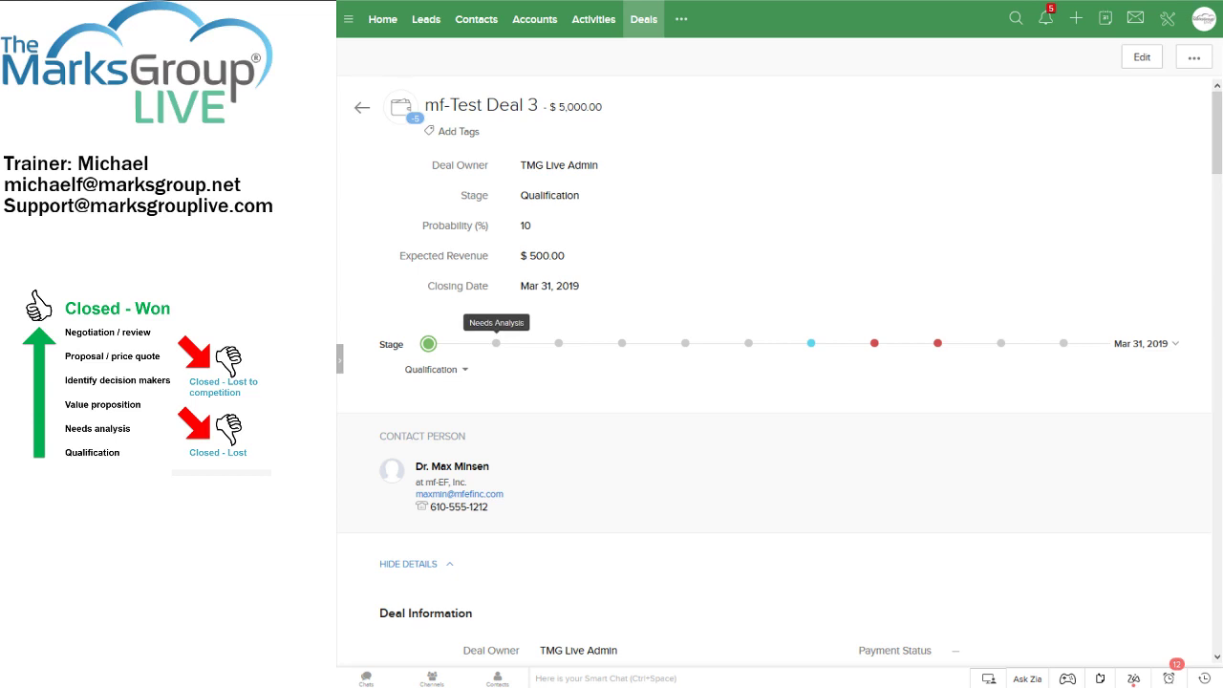
click(496, 343)
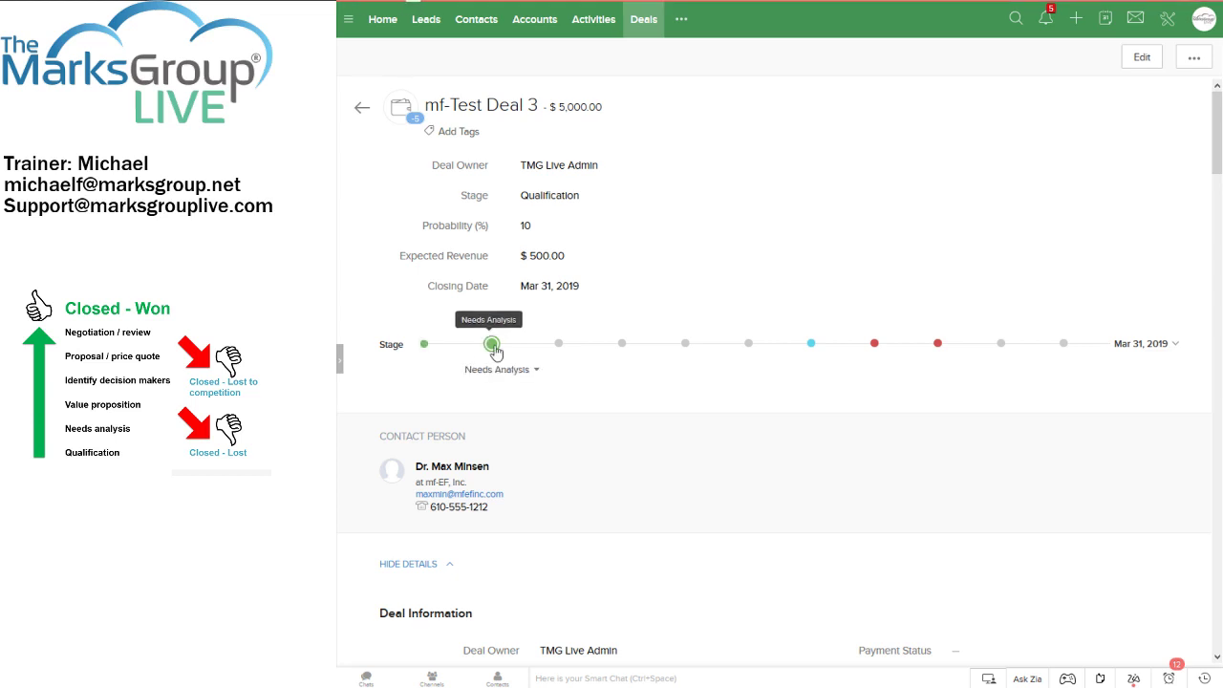
click(555, 343)
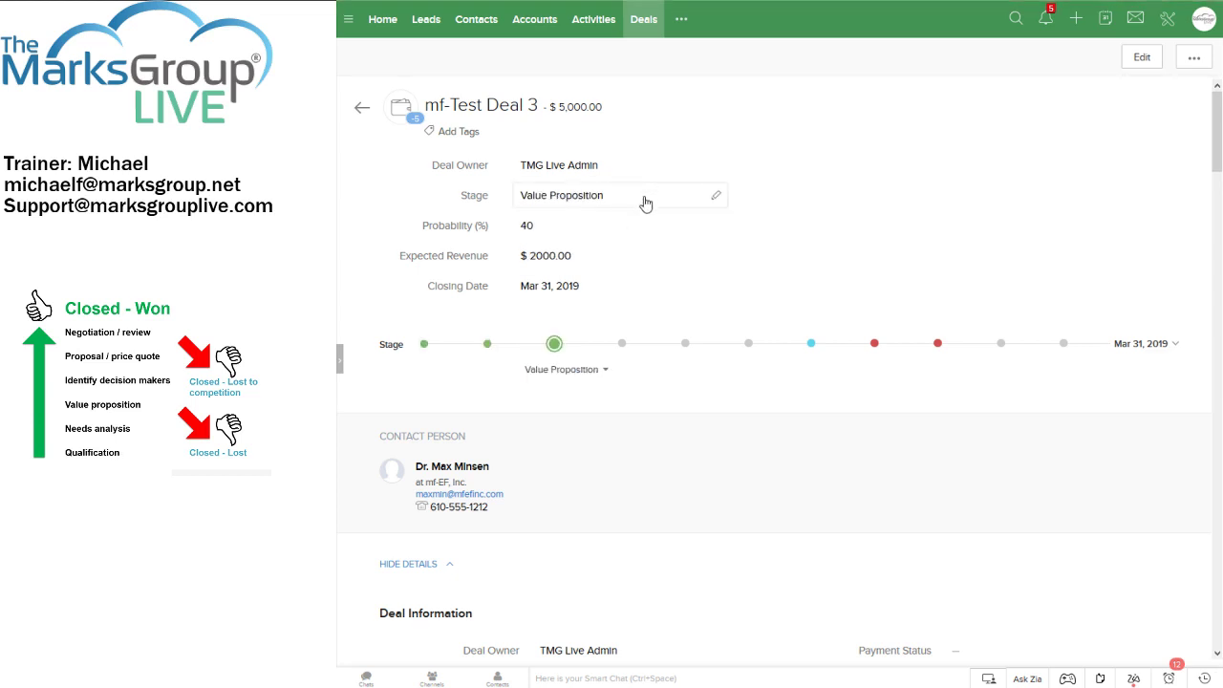
Change the deal's stage to Identify Decision Makers in both the Stage field and the stage timeline
click(716, 196)
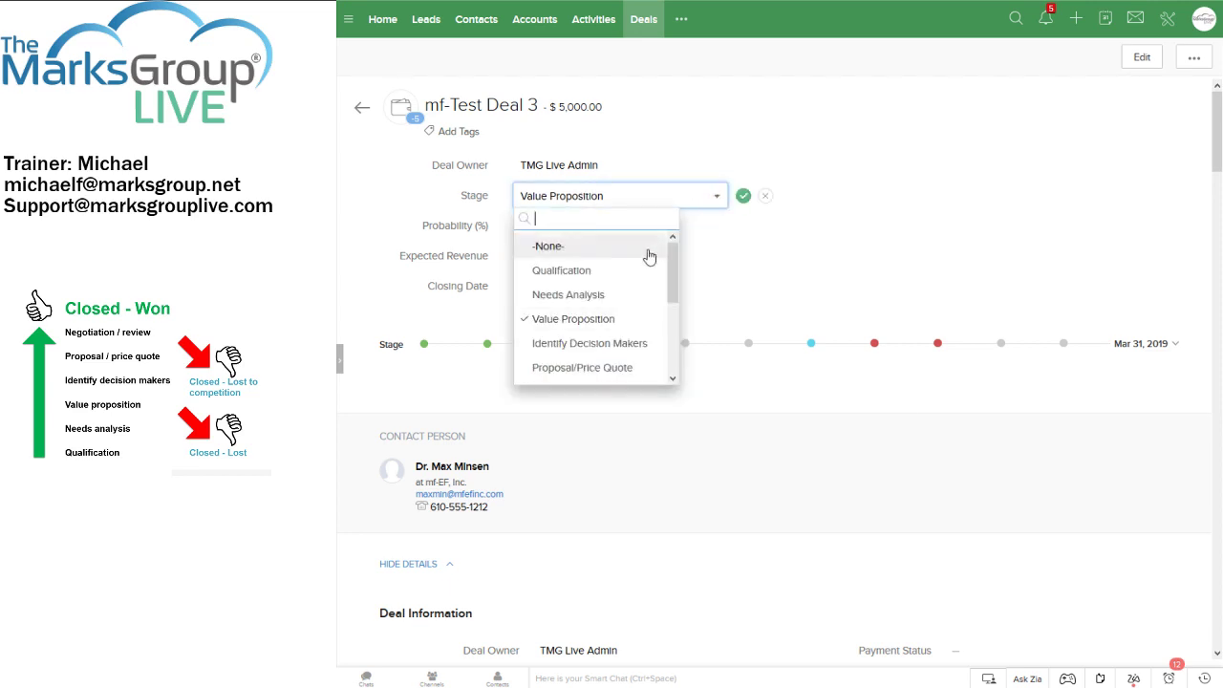
click(616, 344)
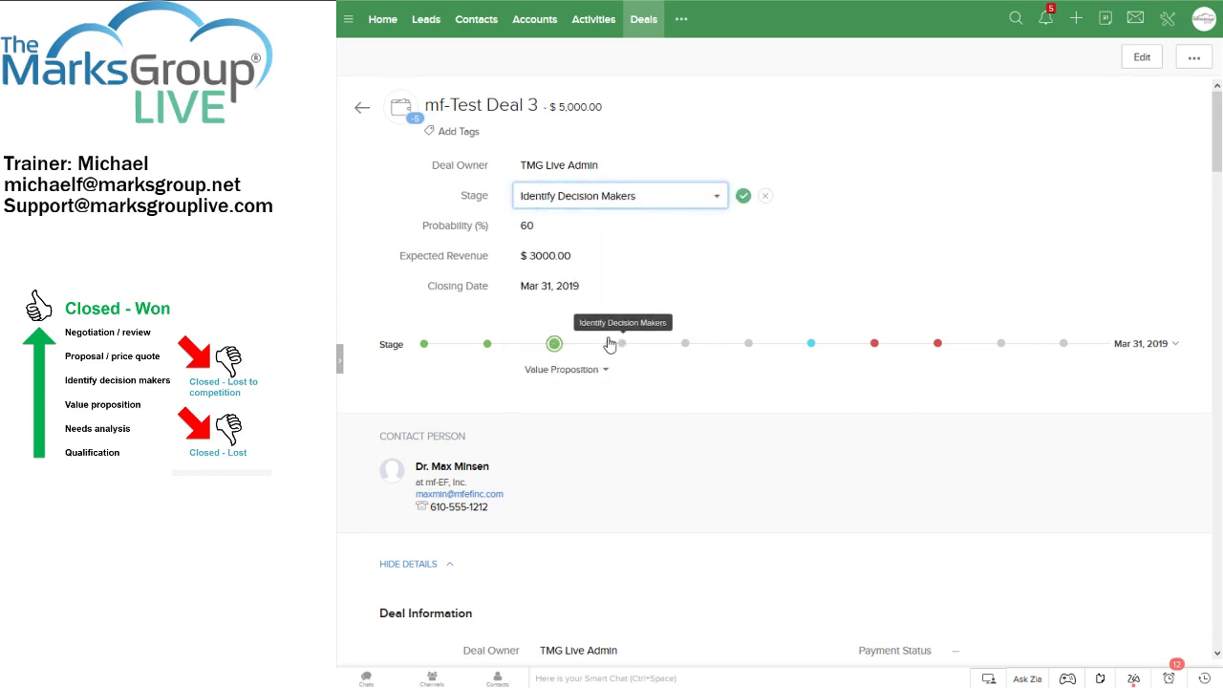
click(627, 346)
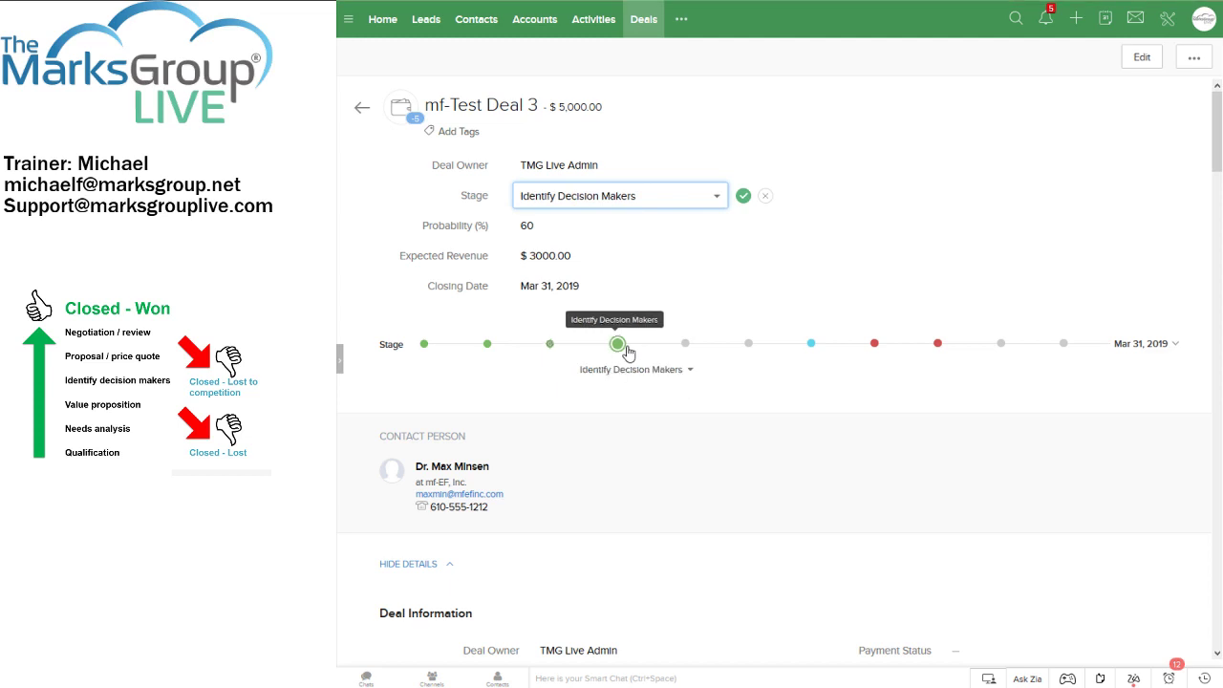
Set the deal's Stage field to Needs Analysis and save the change
click(725, 199)
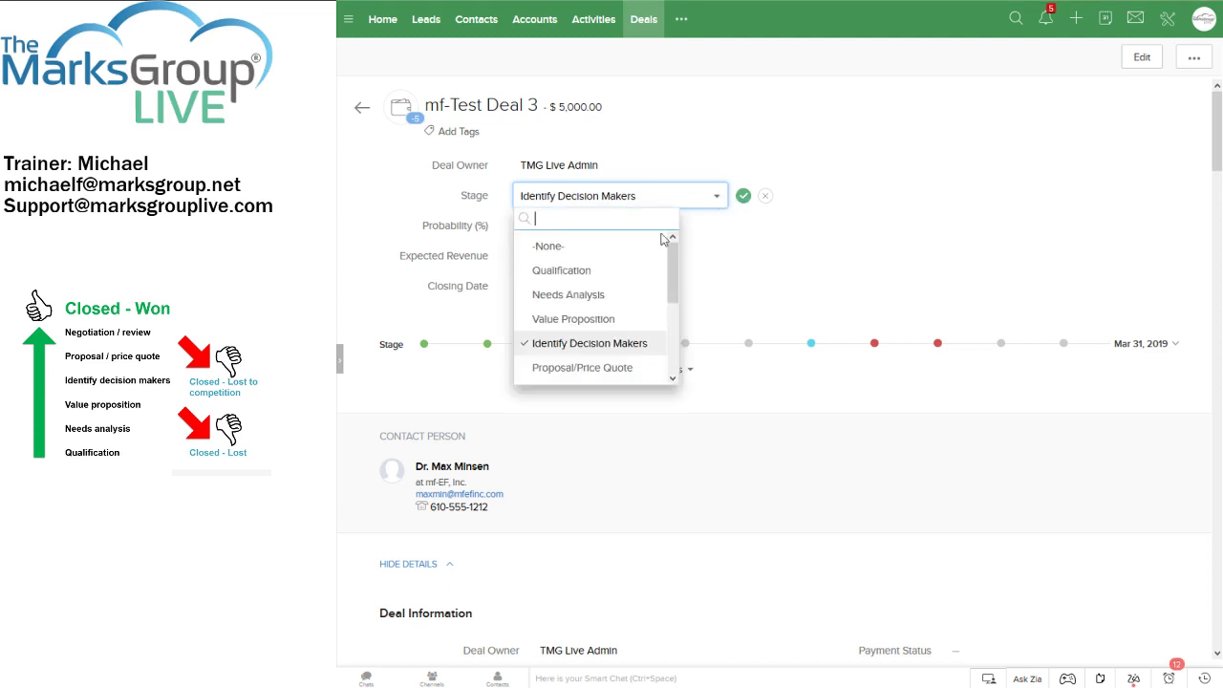
click(584, 295)
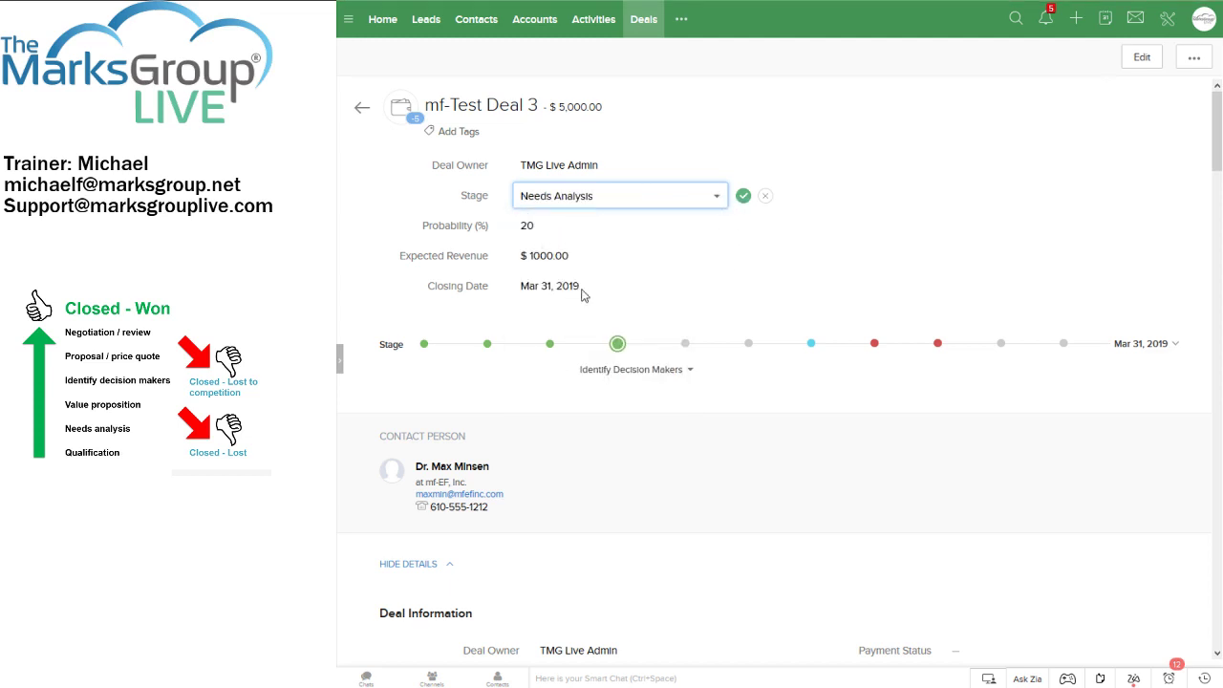
click(742, 196)
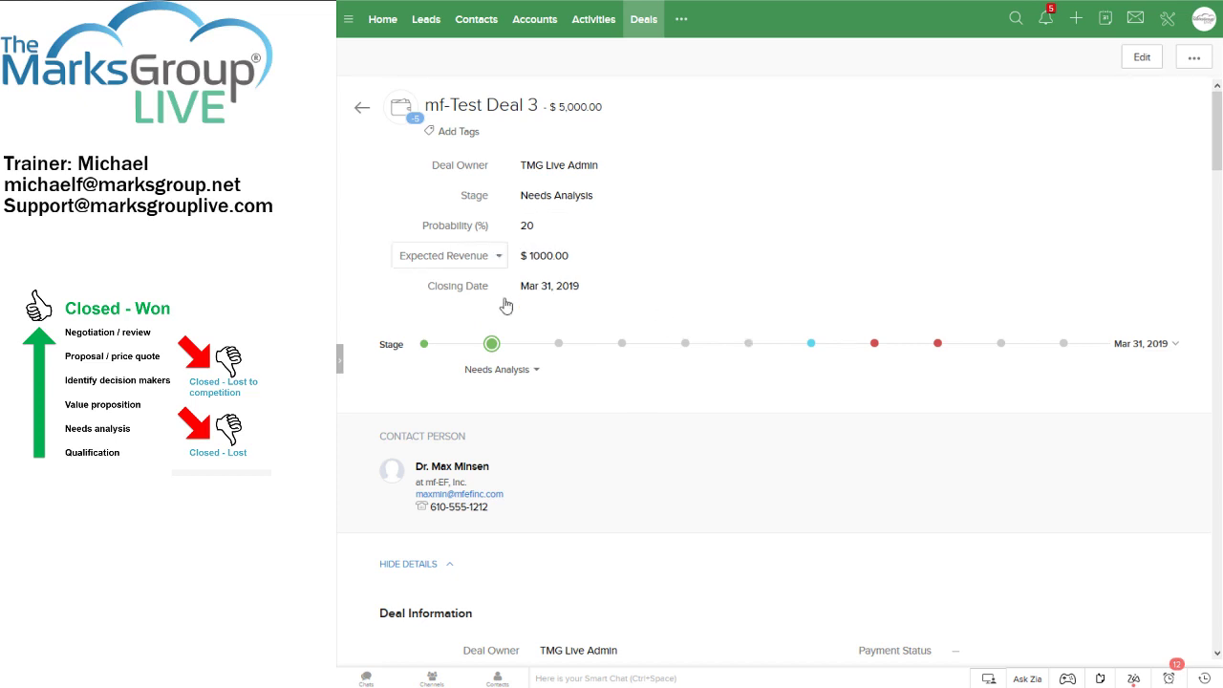
Advance the deal through Value Proposition, Identify Decision Makers and Proposal/Price Quote to Negotiation/Review on the stage timeline
click(559, 344)
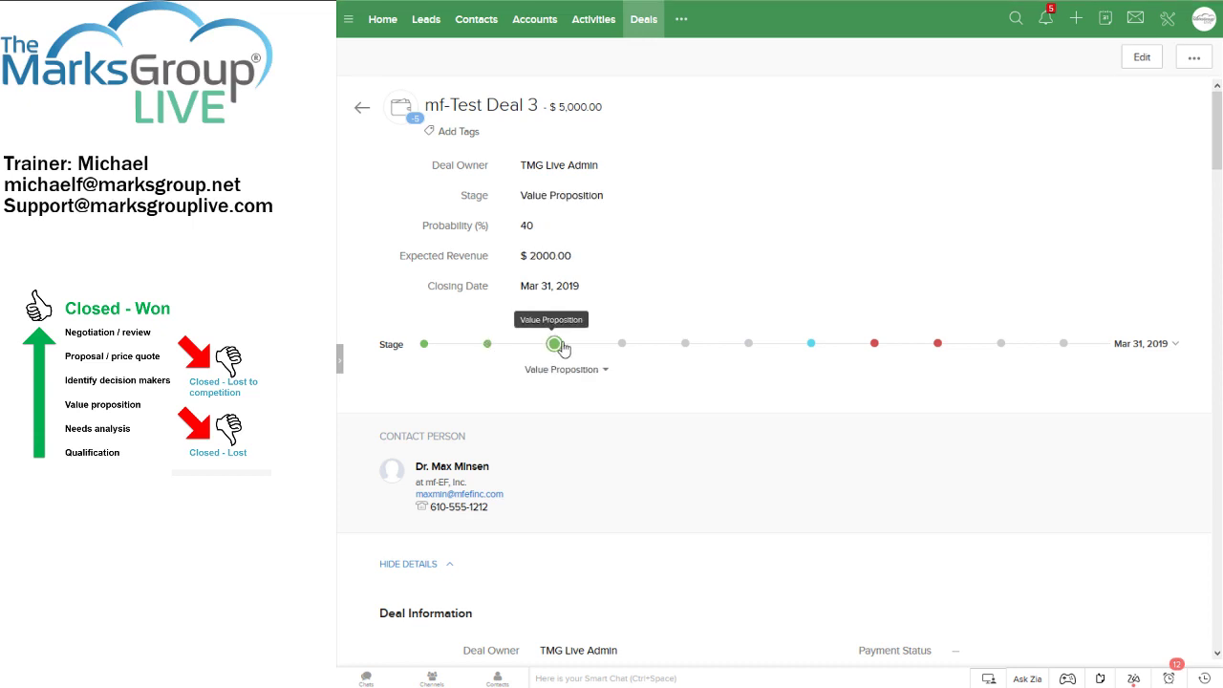
click(622, 344)
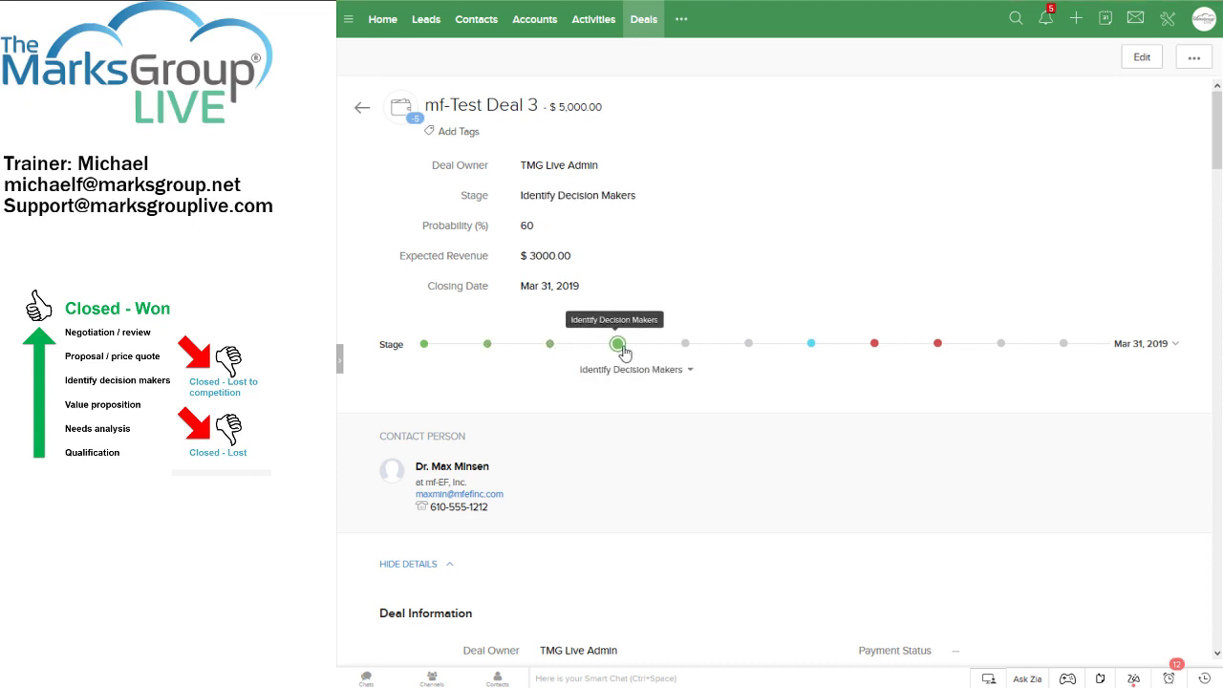
click(684, 346)
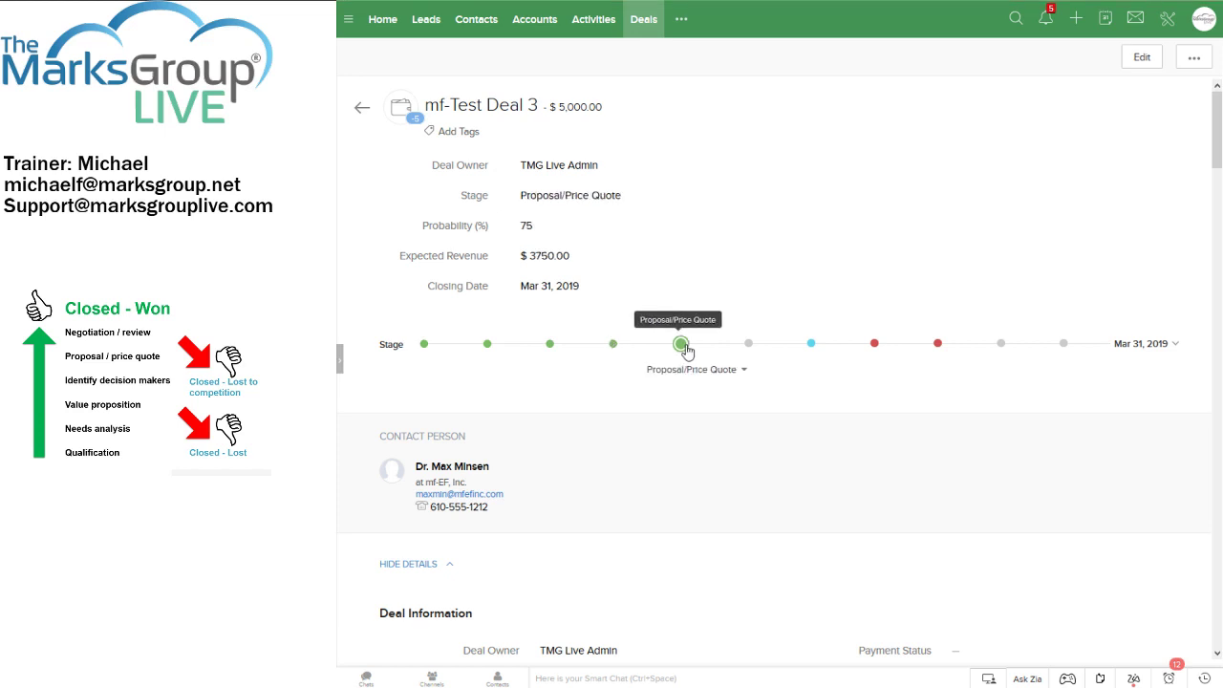
click(745, 346)
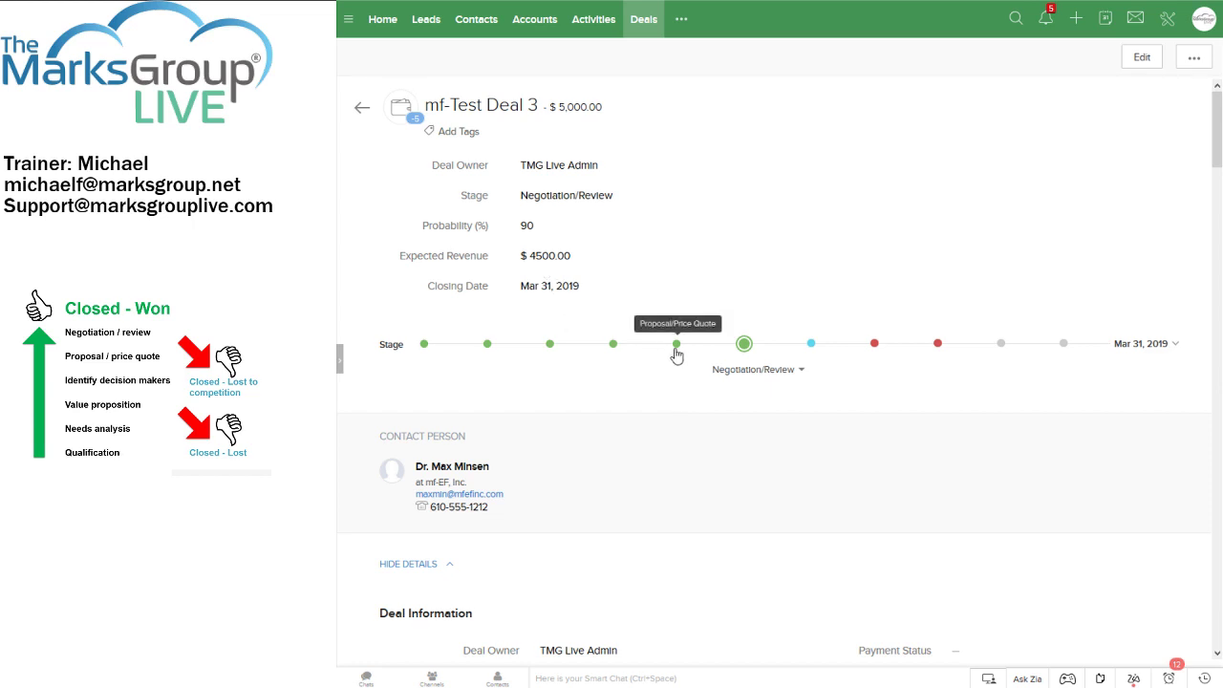
Move the deal back through Proposal/Price Quote to Identify Decision Makers on the stage timeline
click(677, 346)
click(617, 345)
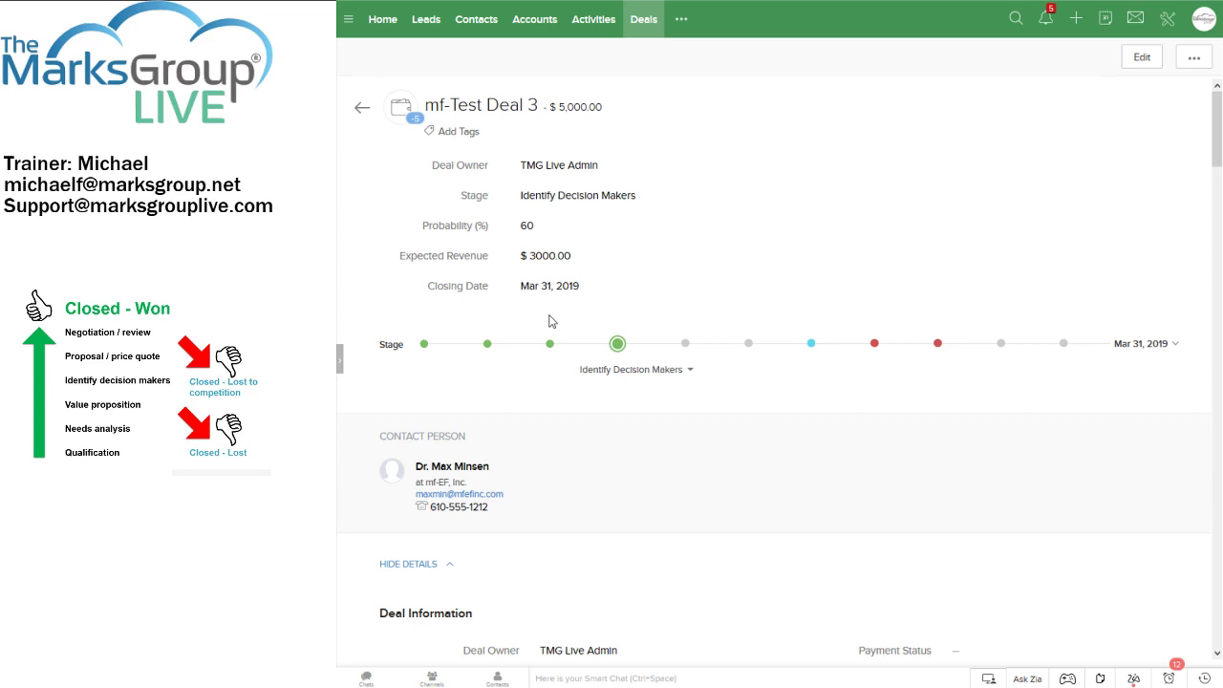
Inspect the verification forms for the Closed Lost and Closed-Lost to Competition stages, leaving each without saving
click(875, 344)
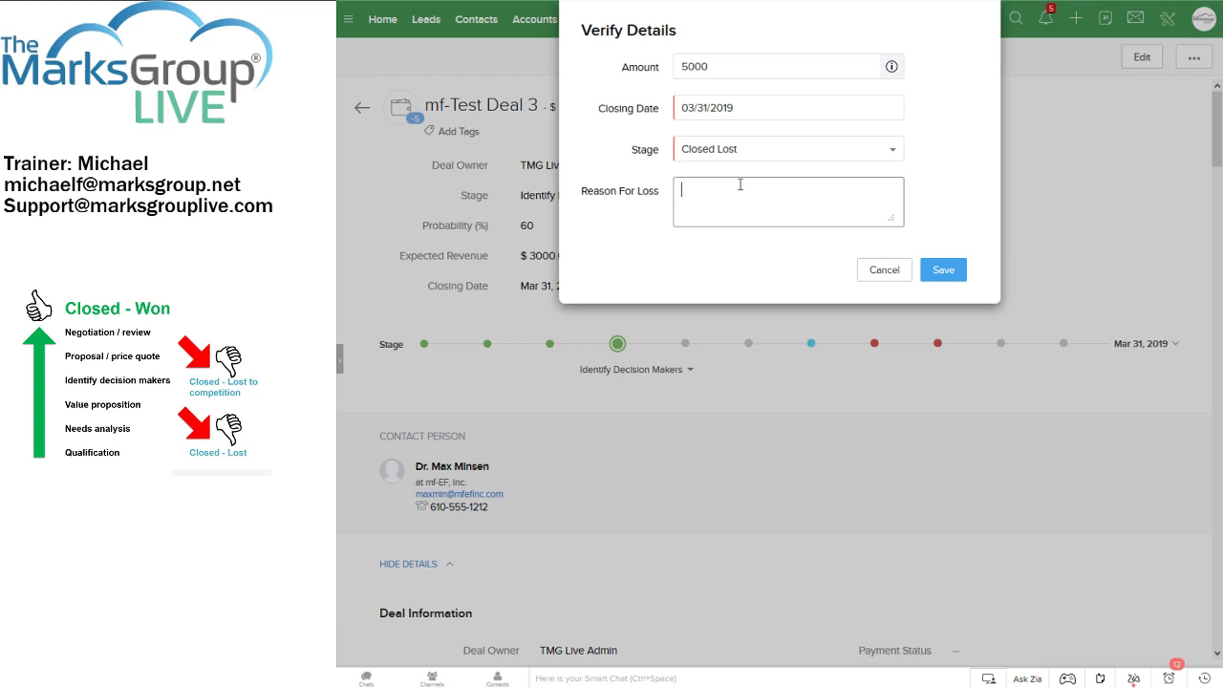
click(868, 275)
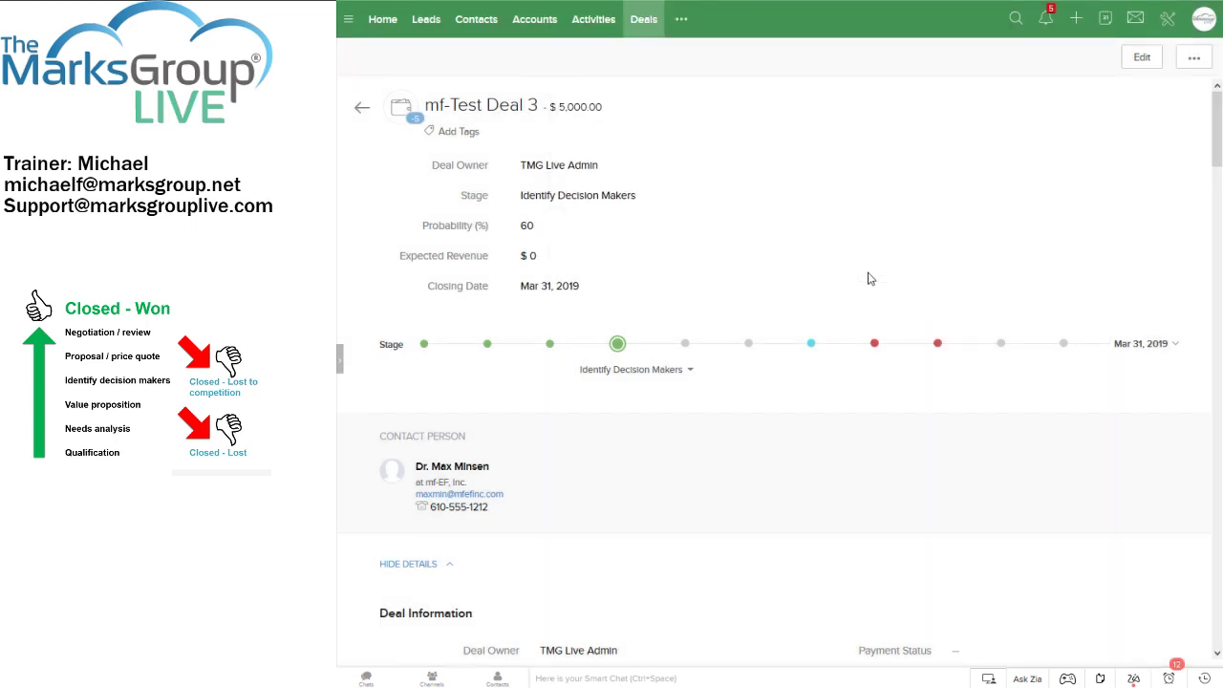
click(938, 345)
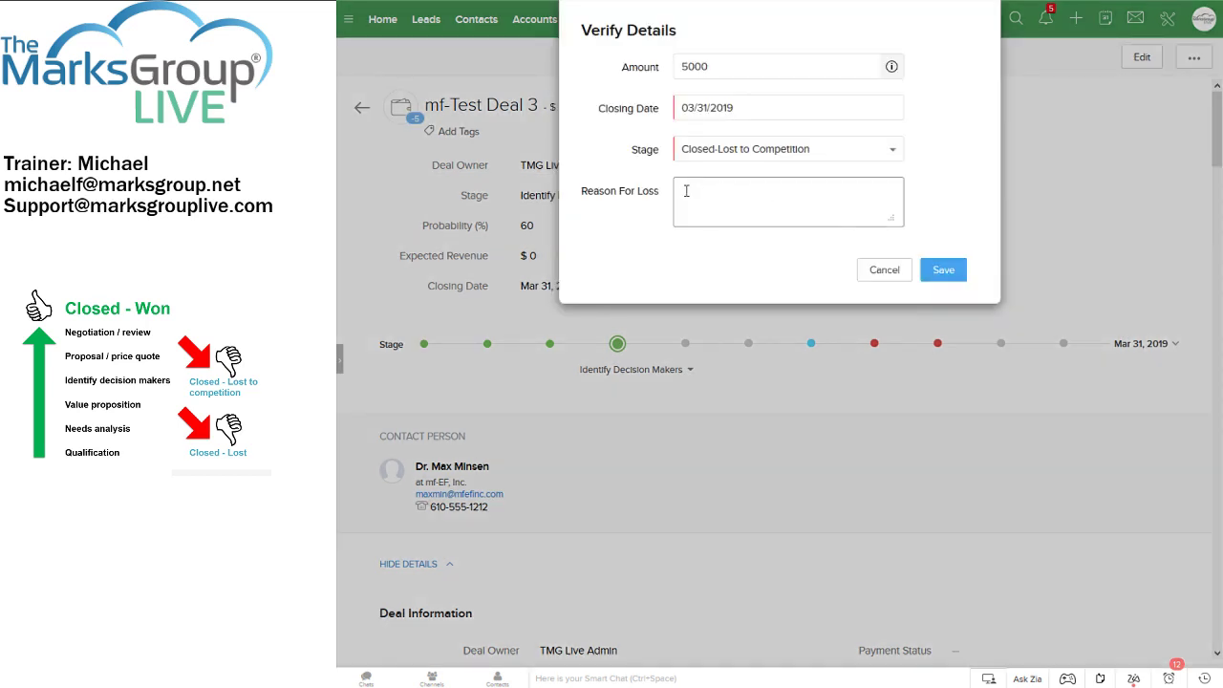
click(885, 270)
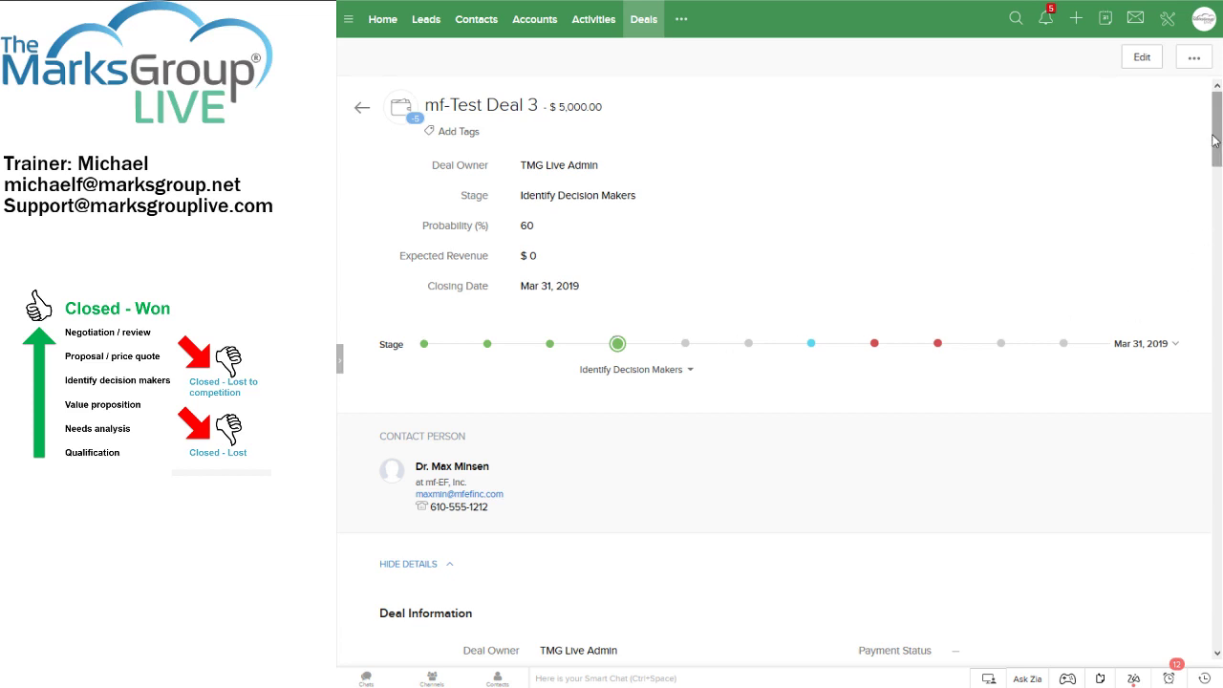
Review the deal's Stage History and the Sales Summary beside its related lists
drag(1219, 148, 1187, 396)
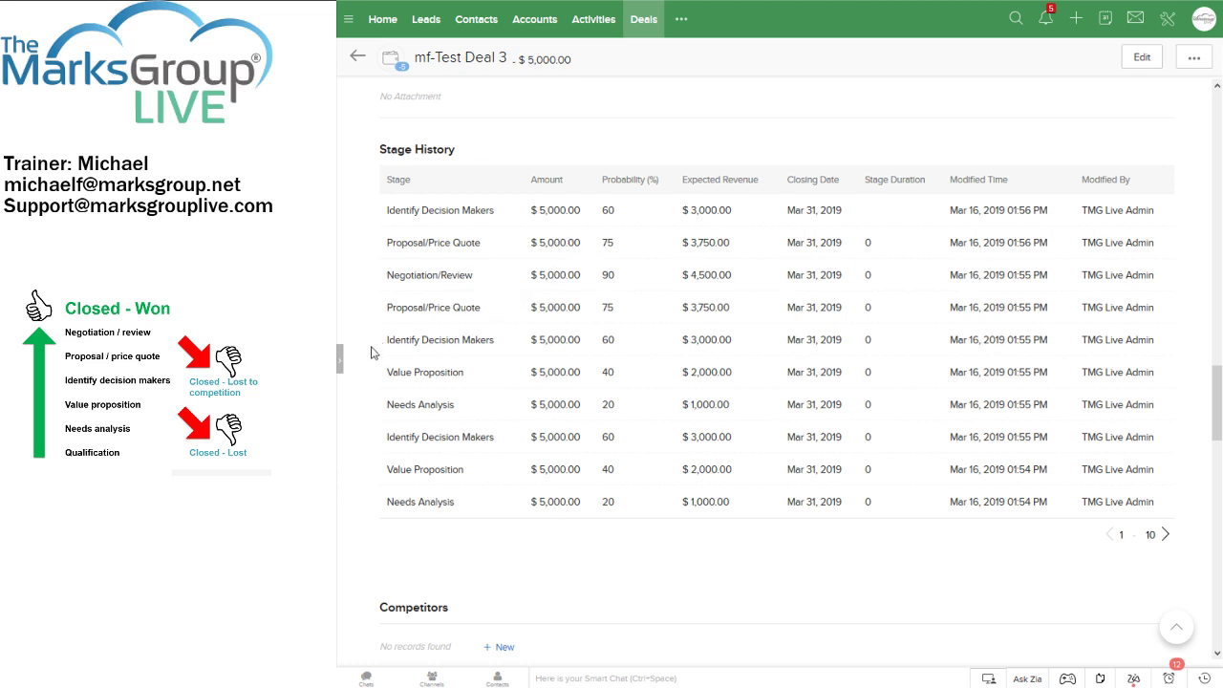
click(342, 362)
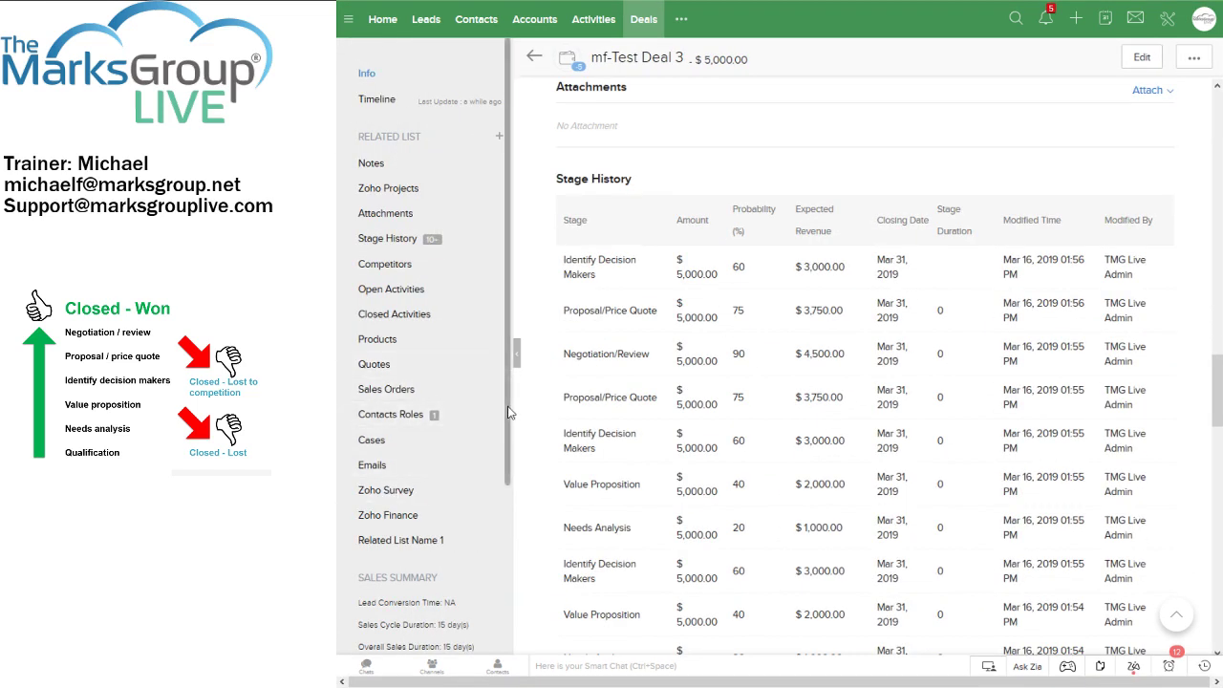
scroll(508, 435, down, 1)
scroll(467, 512, down, 1)
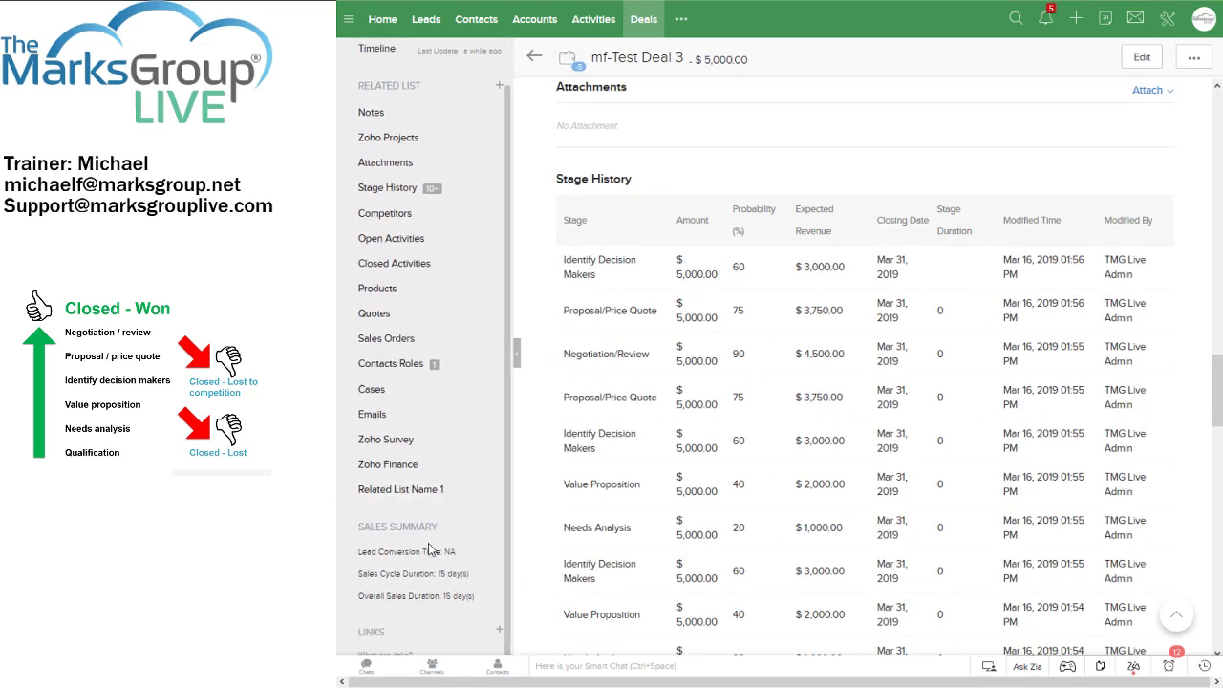
click(517, 362)
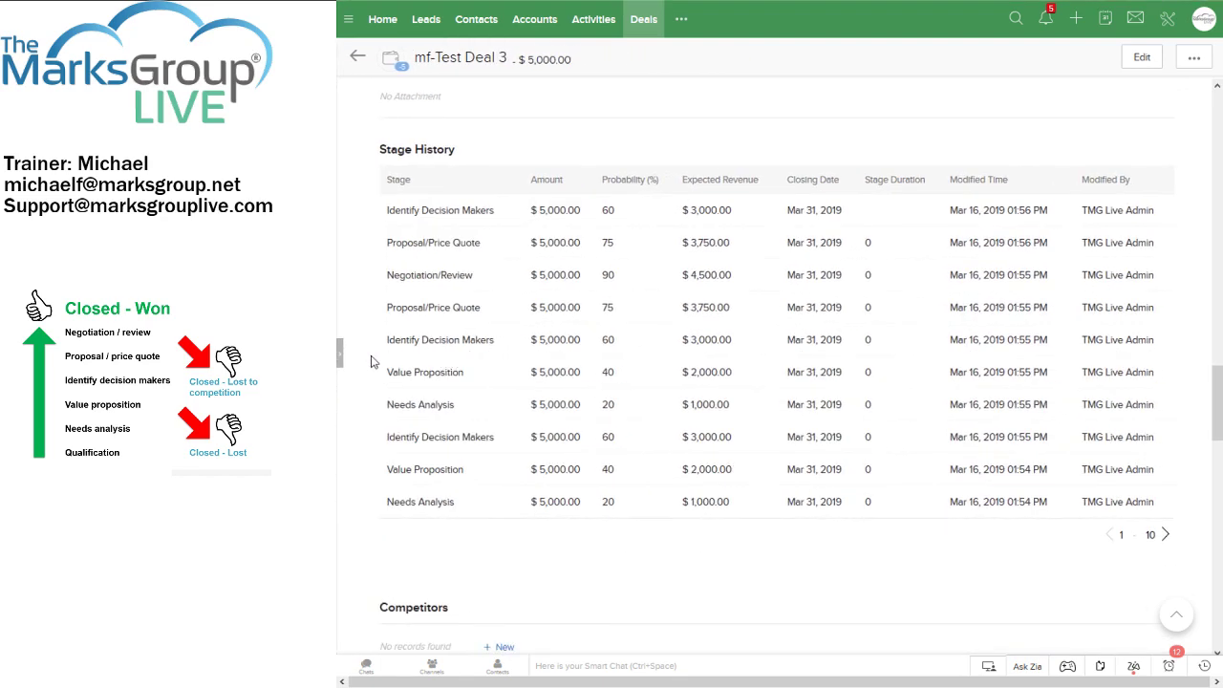
click(341, 360)
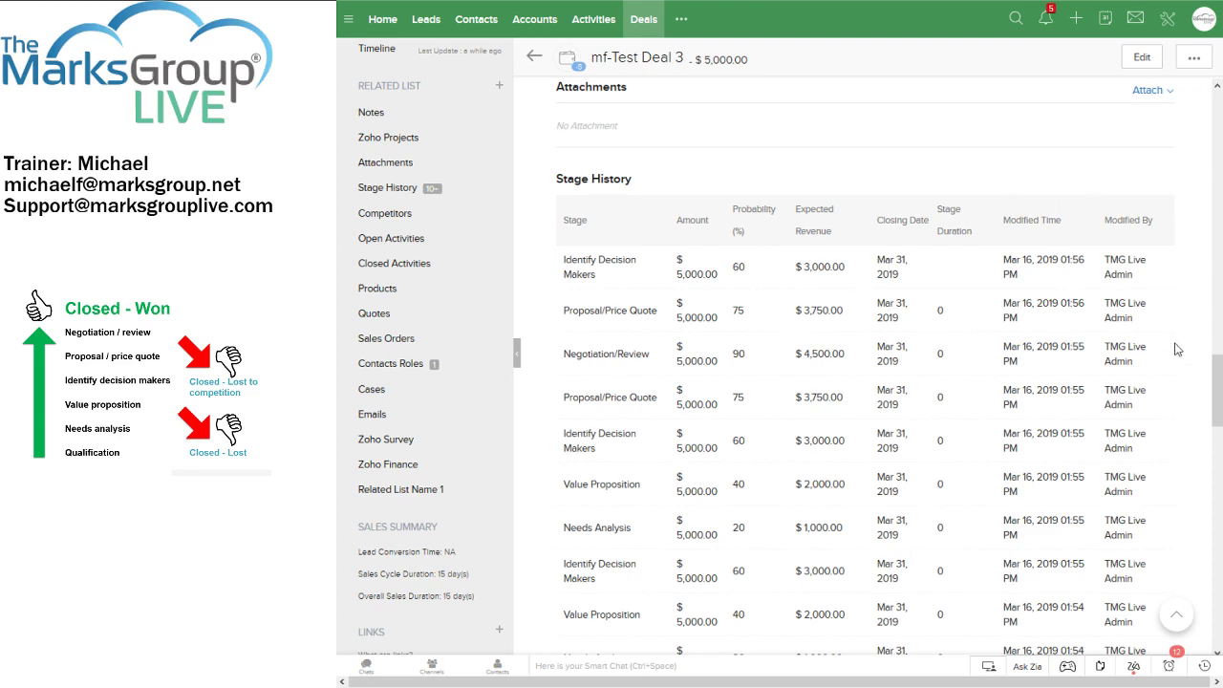
Mark mf-Test Deal 3 as Closed Won with a closing date of 03/18/2019 and save the details
drag(1211, 385, 1211, 121)
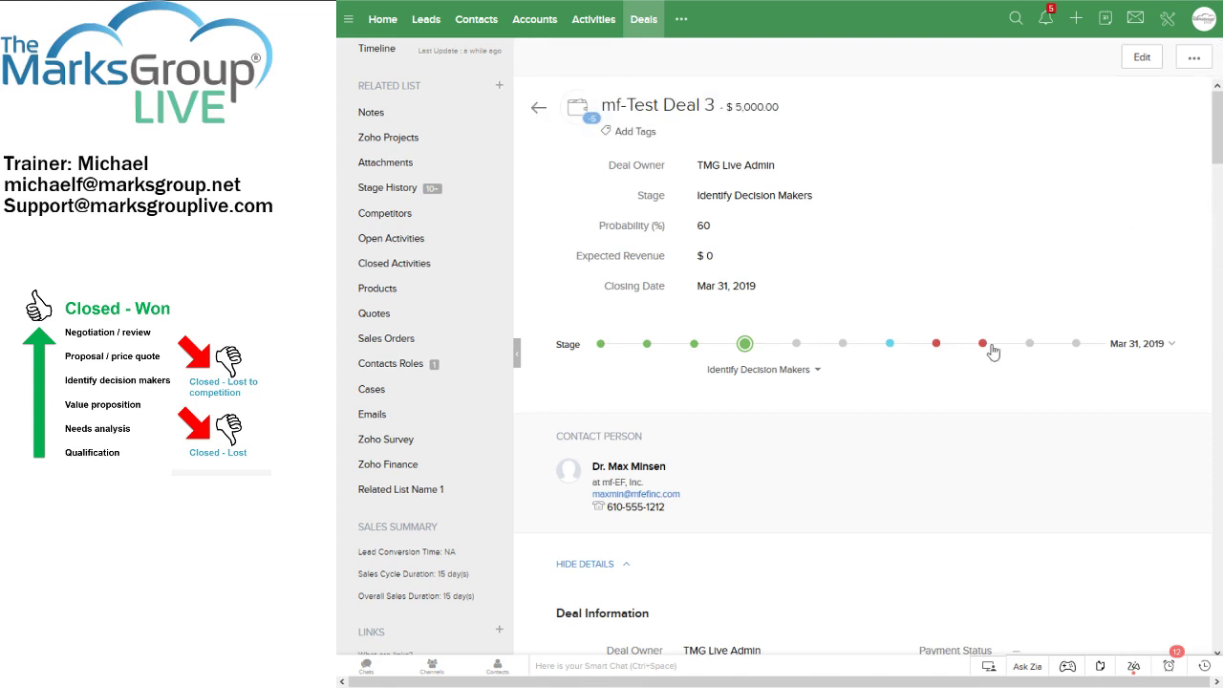
click(889, 344)
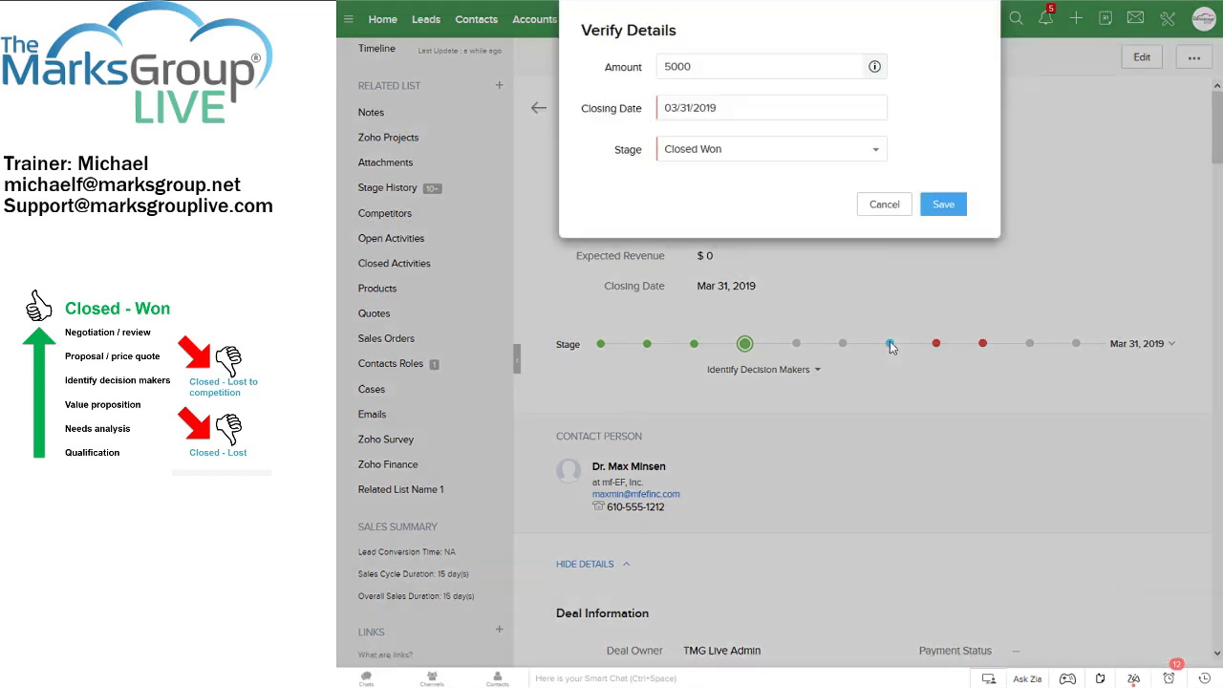
click(761, 105)
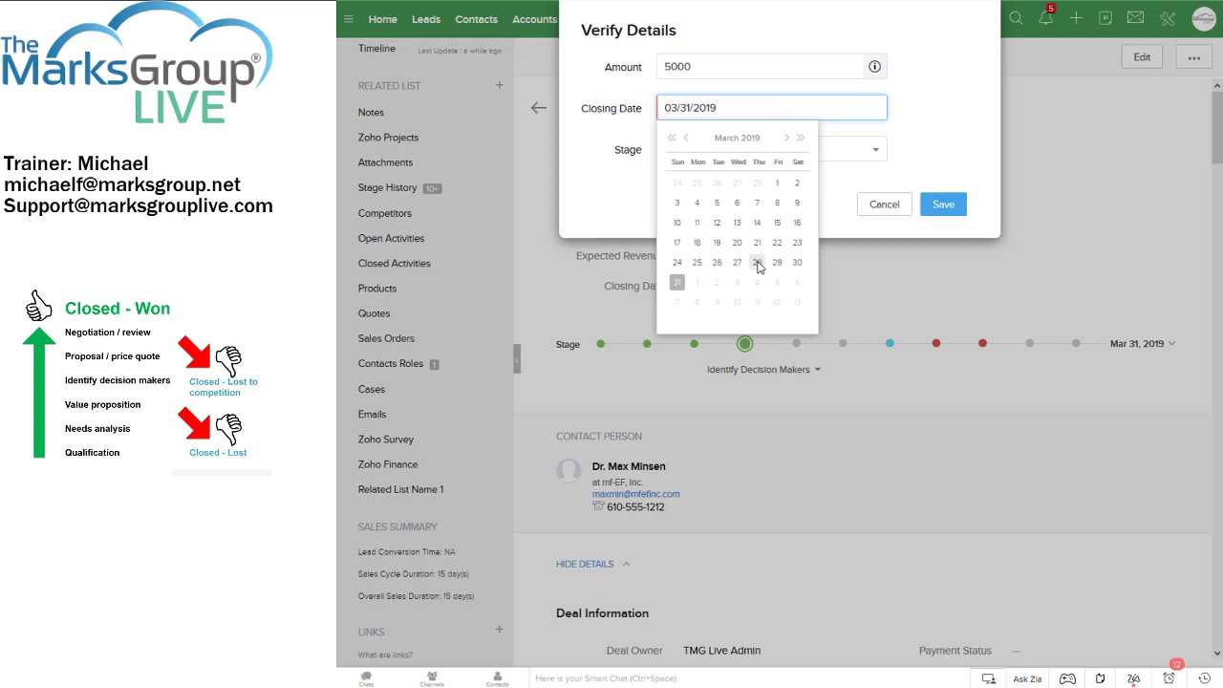
click(698, 243)
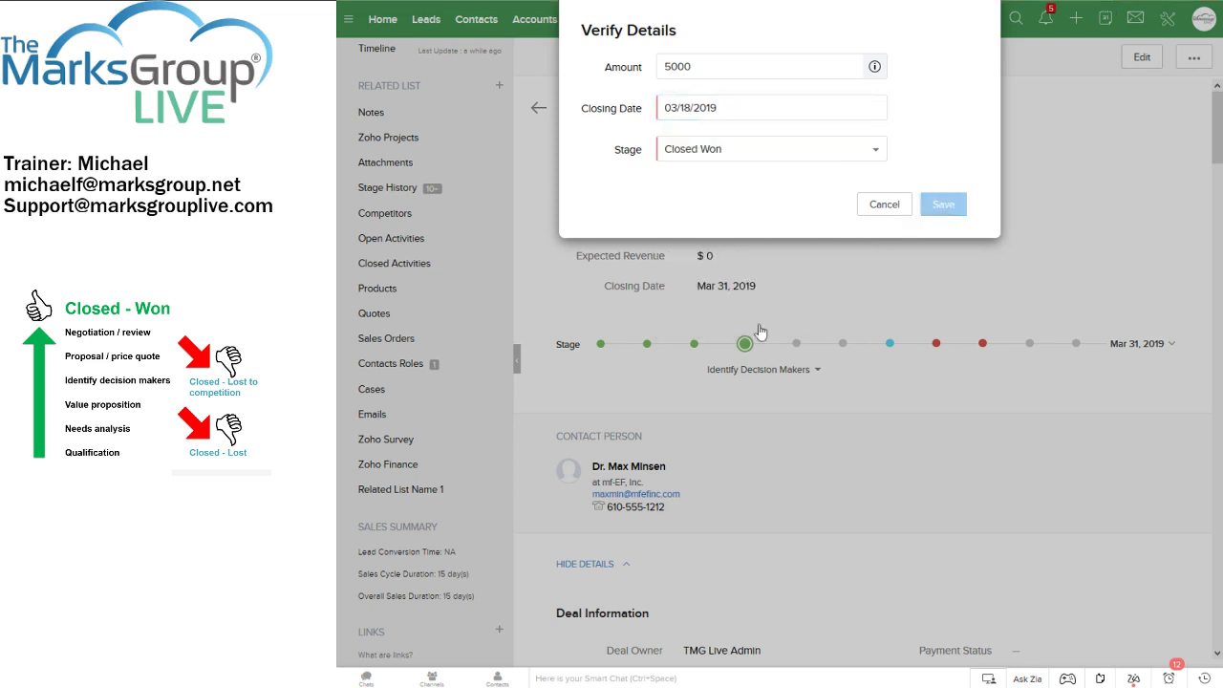
click(943, 206)
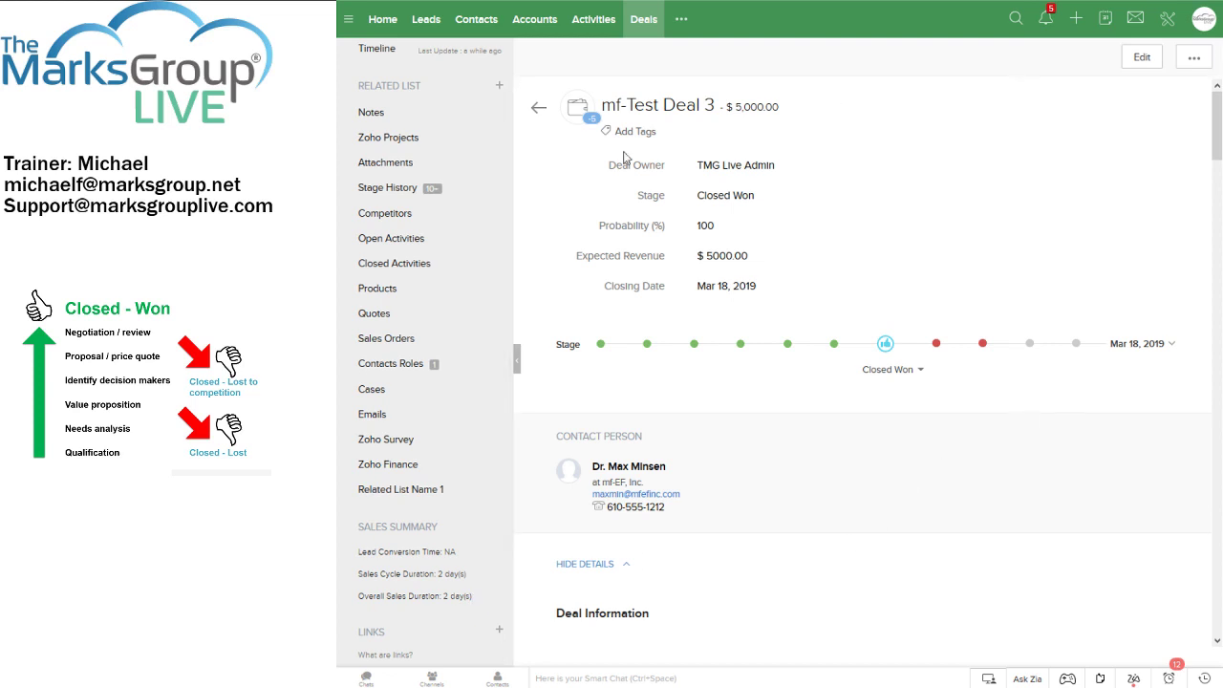
click(514, 368)
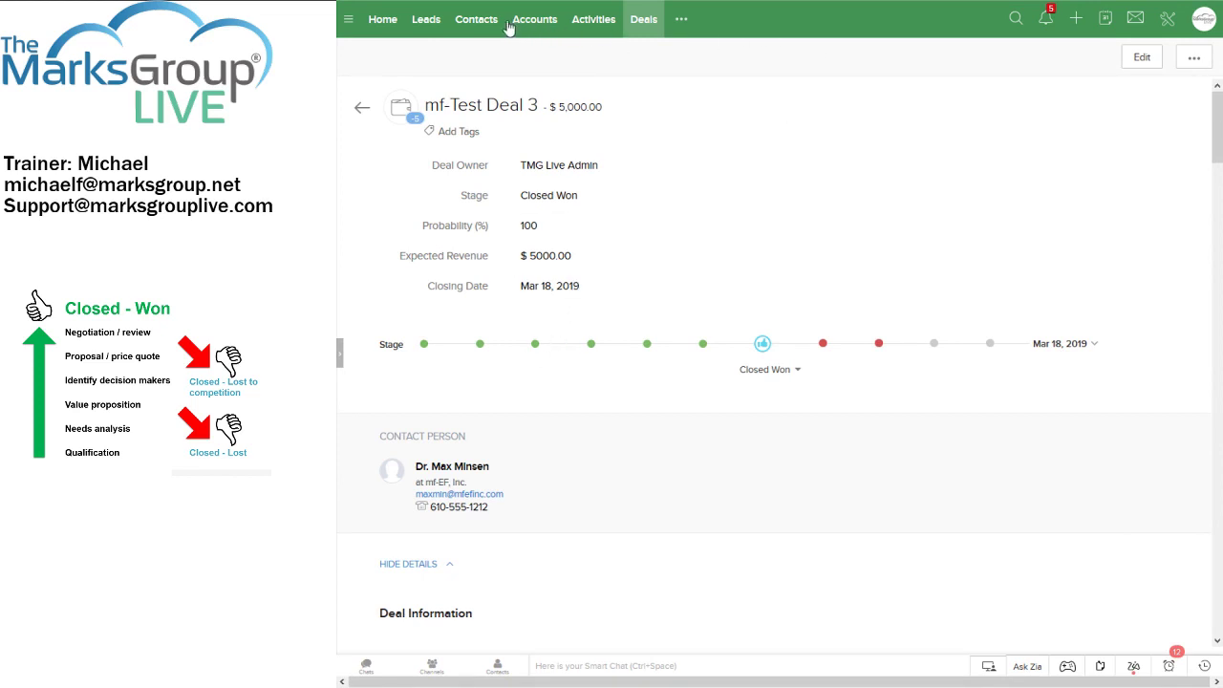
Open the locked Test Deal Z from the deals list and check who has to approve it
click(639, 21)
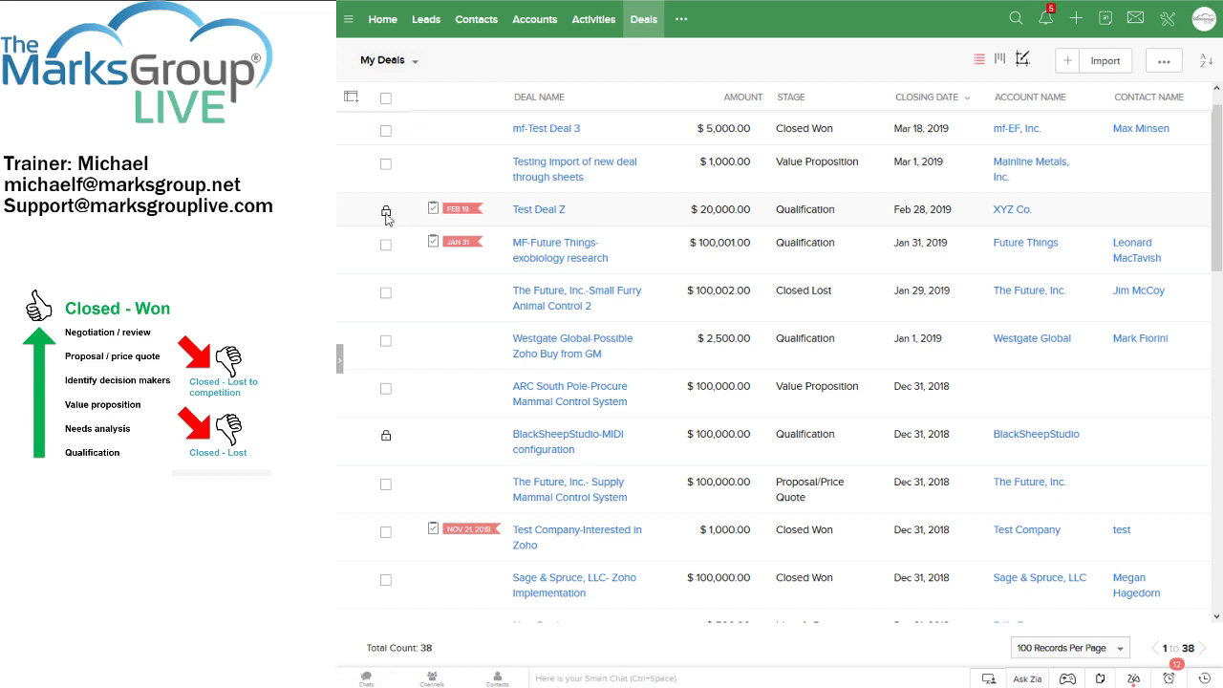
click(556, 210)
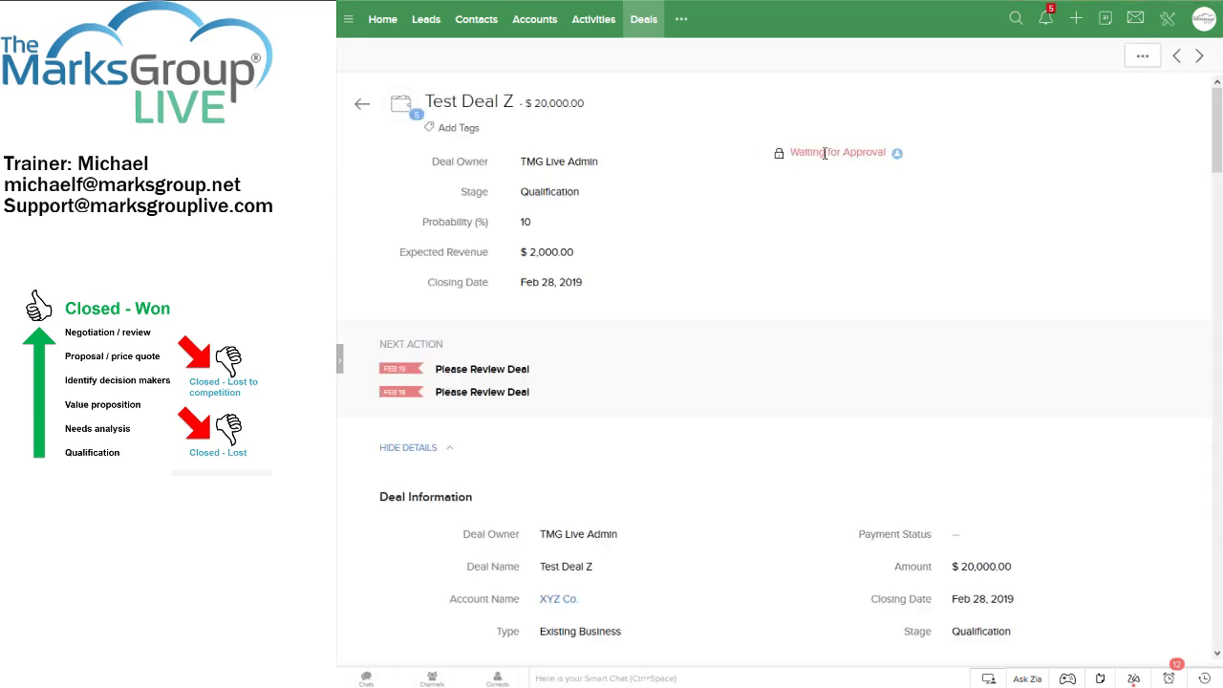
mouse_move(898, 157)
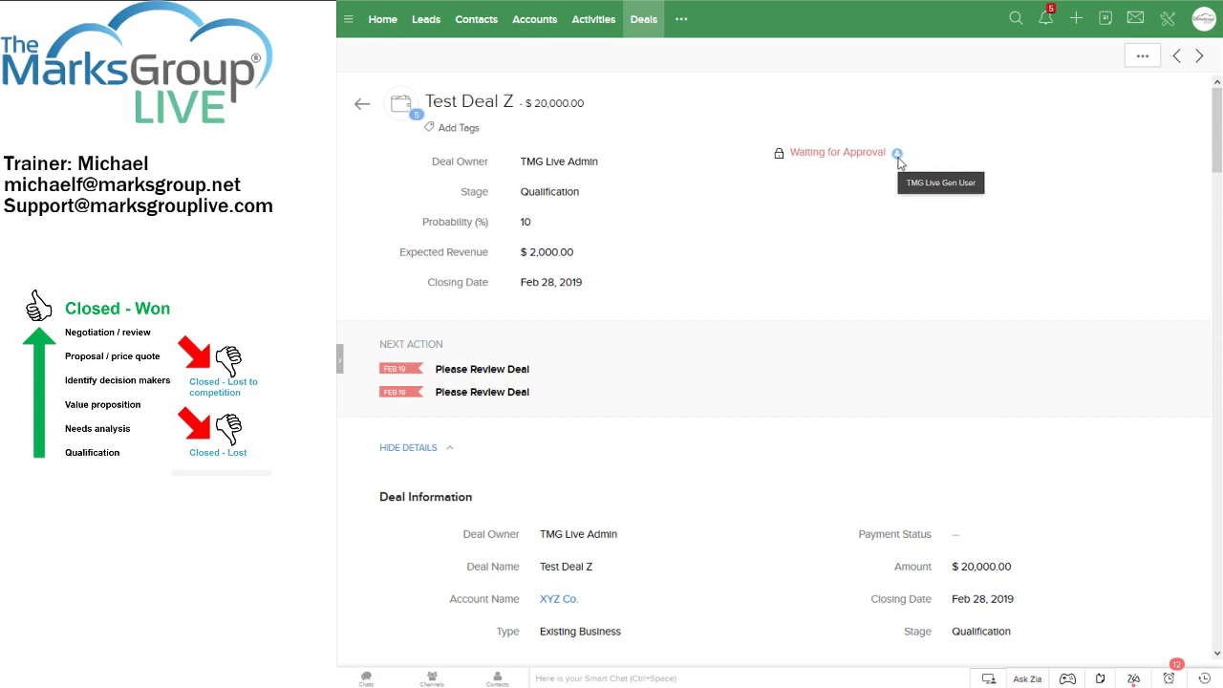